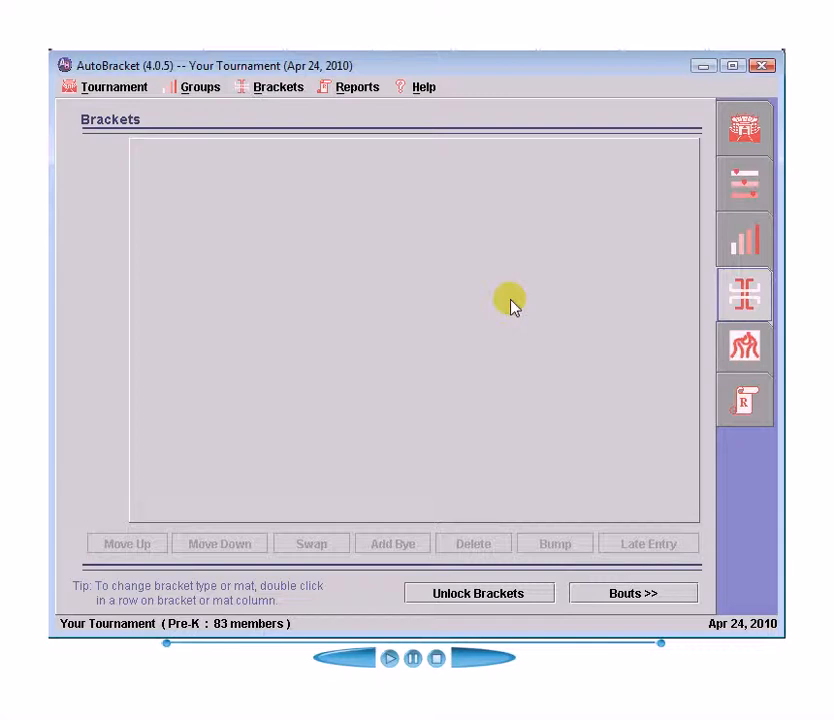
Generate the brackets for the Pre-K group with its current preferences
click(285, 90)
click(288, 139)
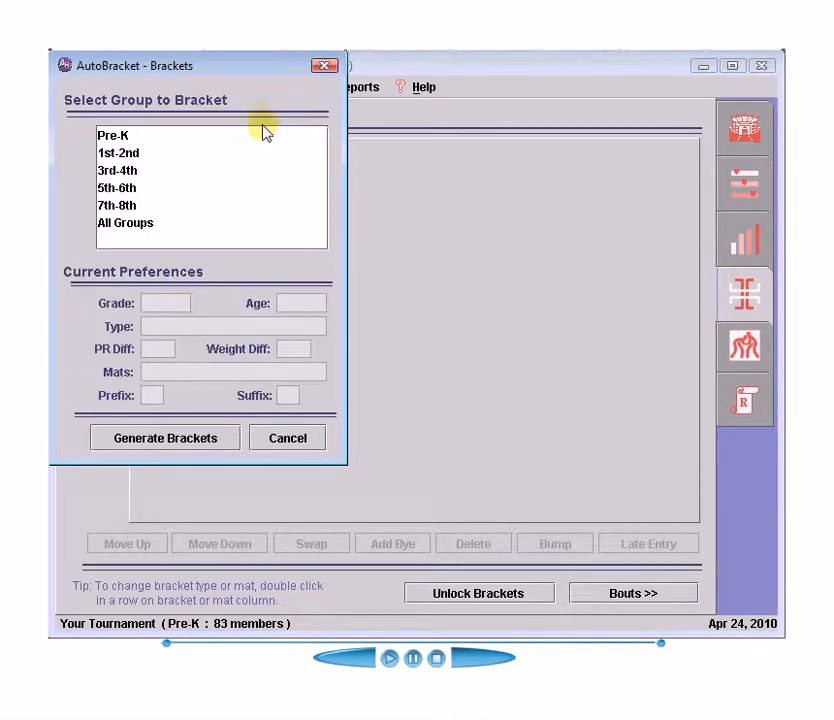
drag(187, 67, 352, 130)
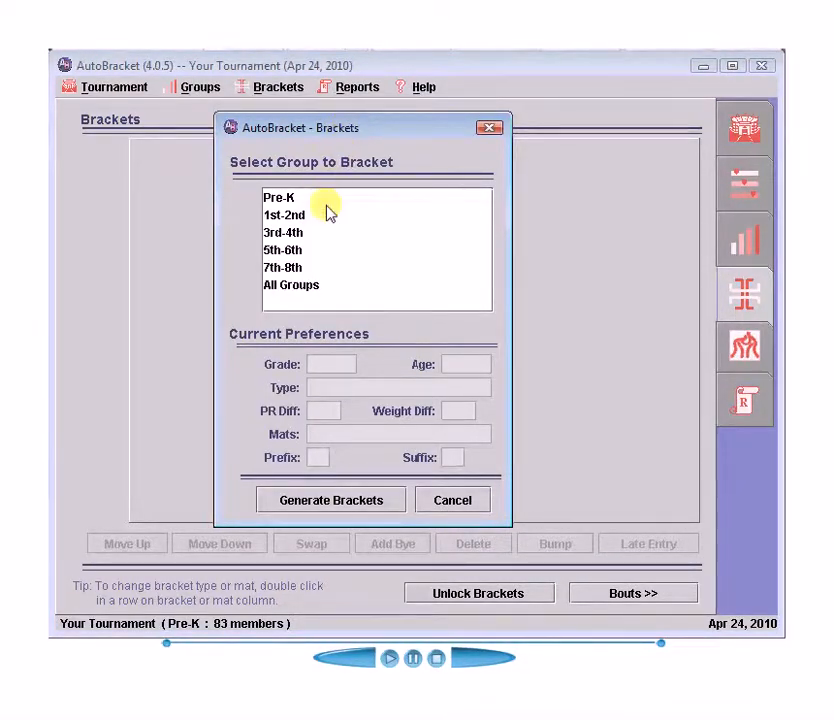
click(326, 286)
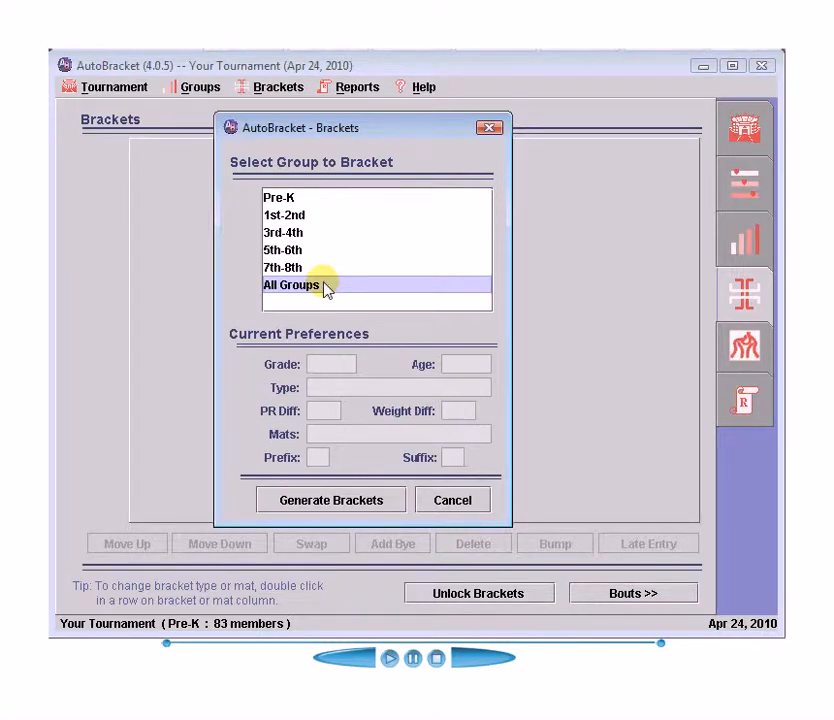
click(310, 199)
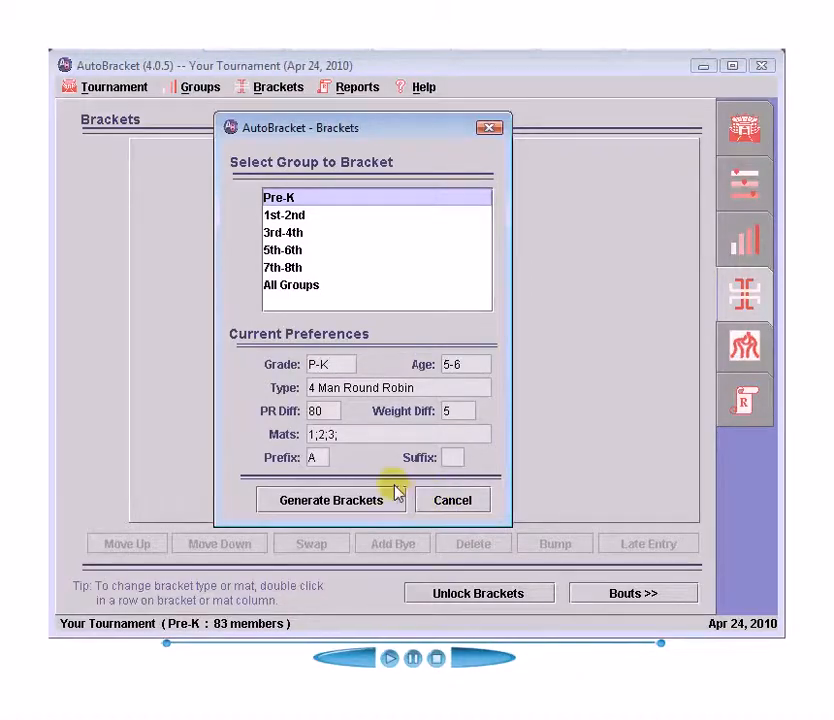
click(329, 502)
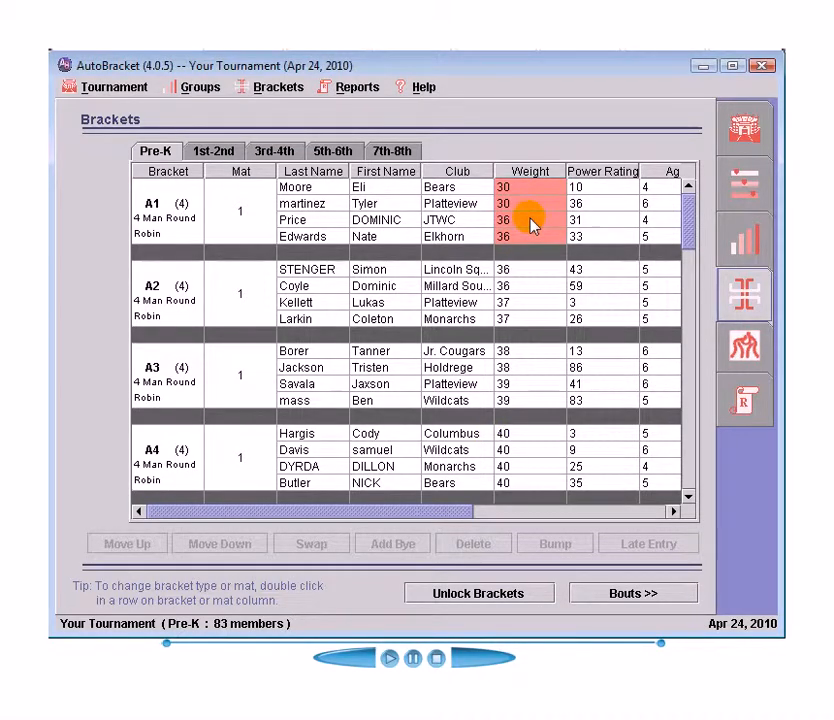
Review the Pre-K brackets for highlighted weight, power rating and club conflicts
scroll(534, 262, down, 8)
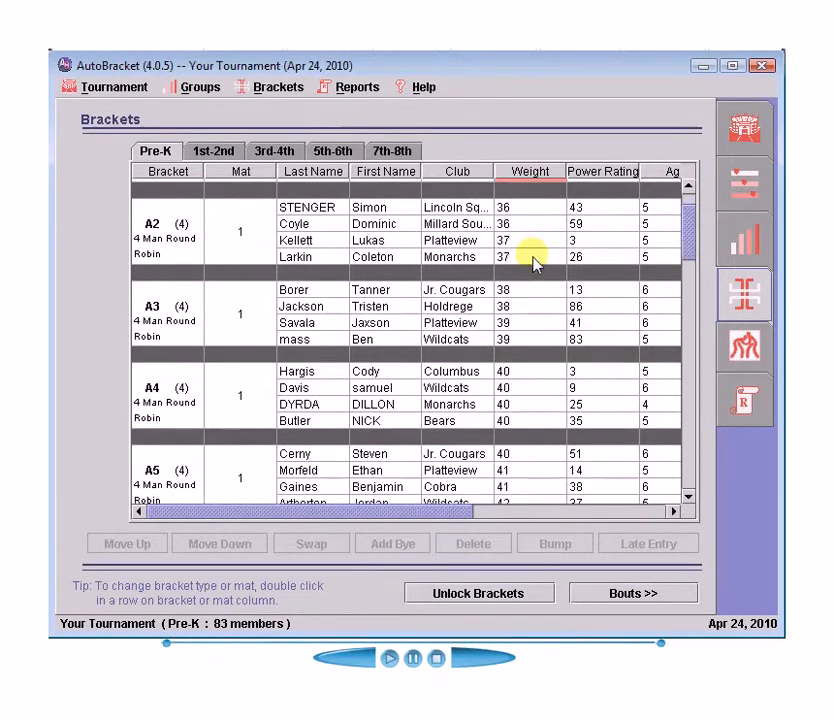
scroll(534, 264, down, 10)
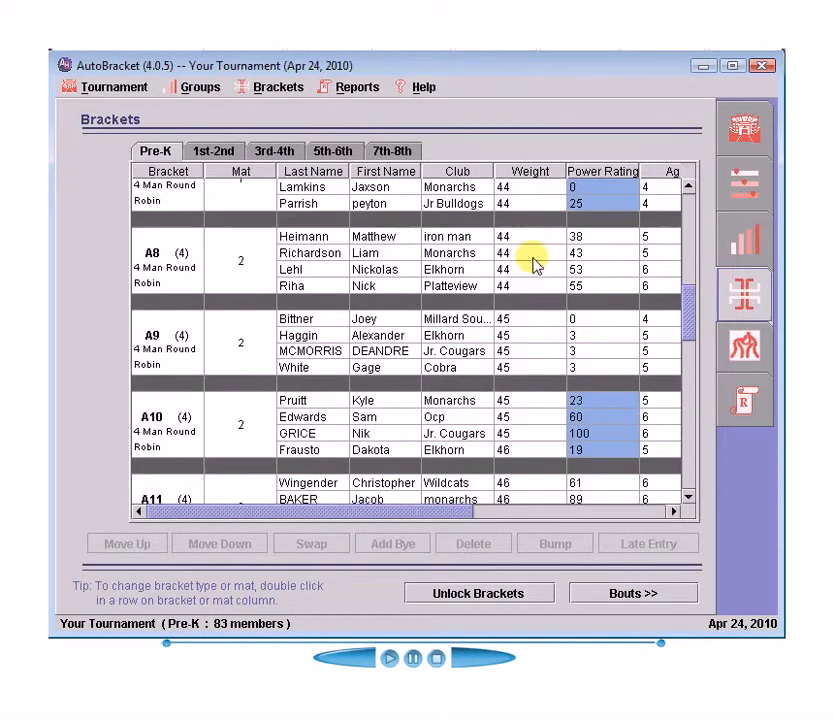
scroll(525, 350, down, 4)
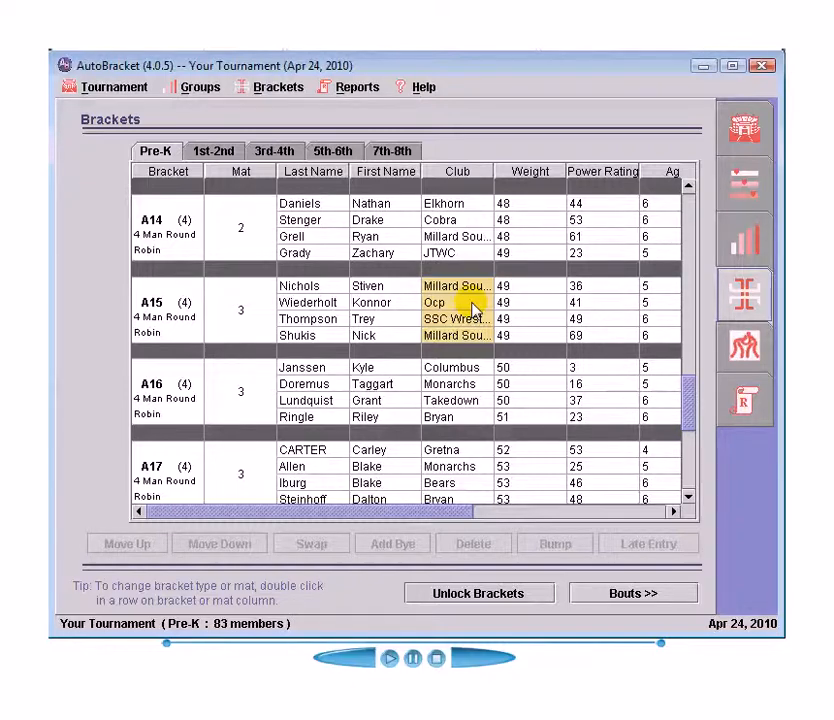
scroll(472, 310, up, 6)
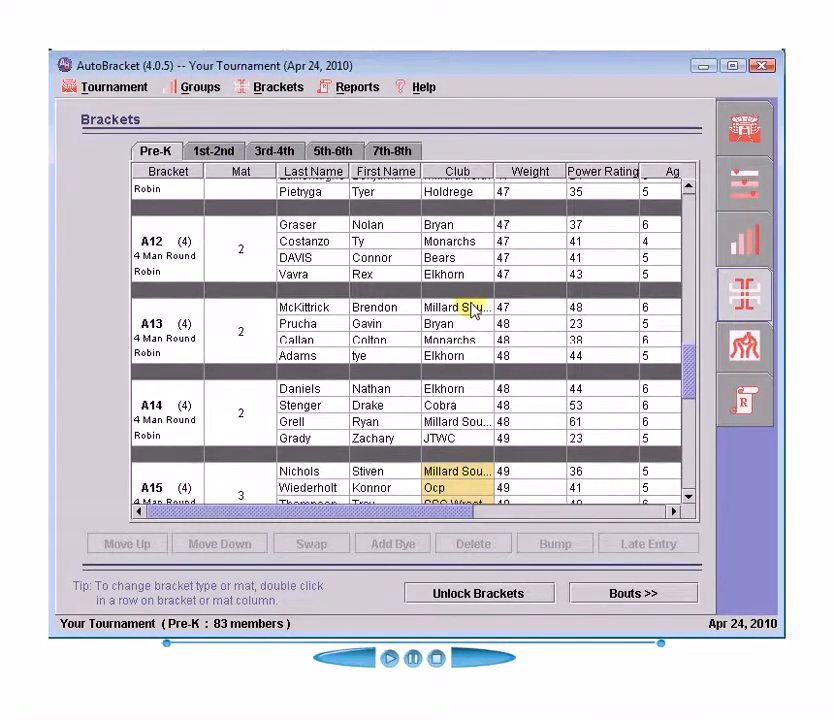
scroll(474, 310, up, 3)
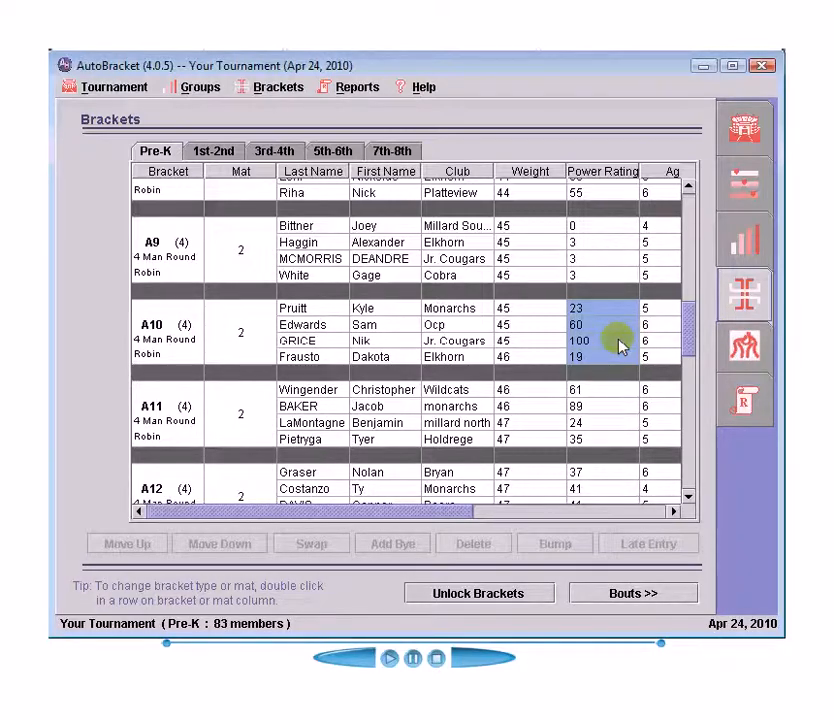
scroll(620, 345, up, 4)
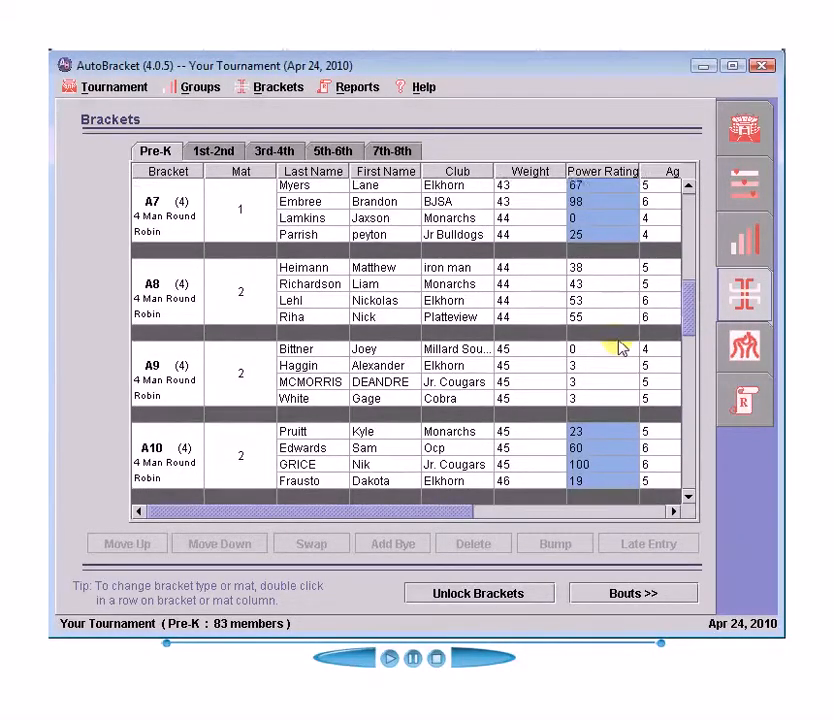
scroll(620, 345, up, 4)
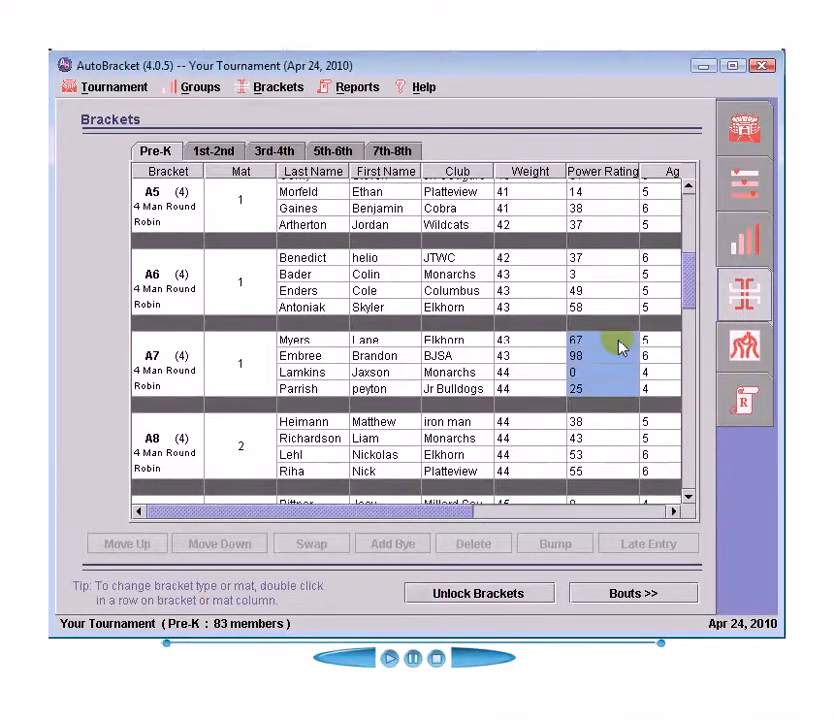
scroll(620, 345, up, 4)
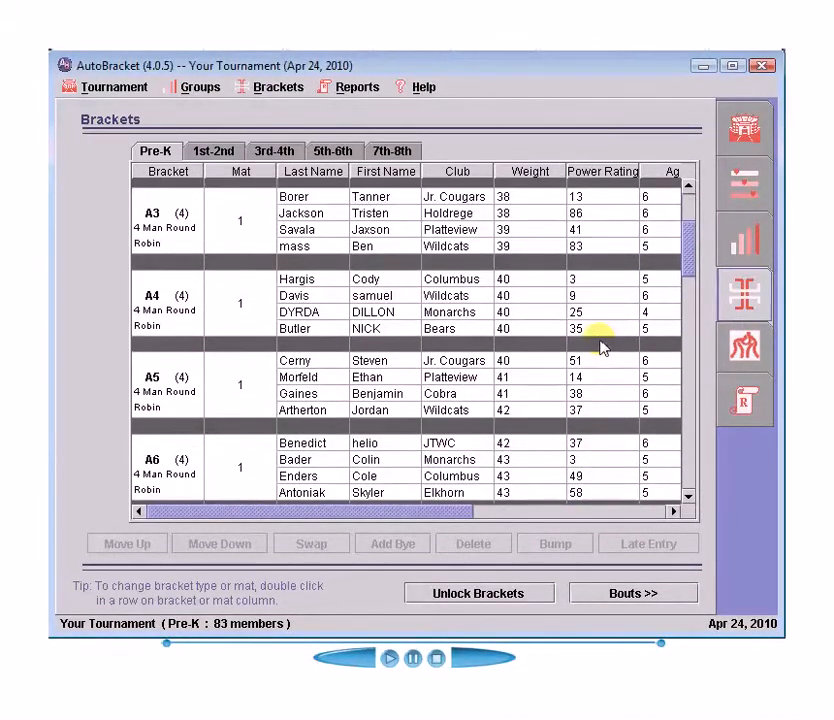
scroll(600, 345, up, 2)
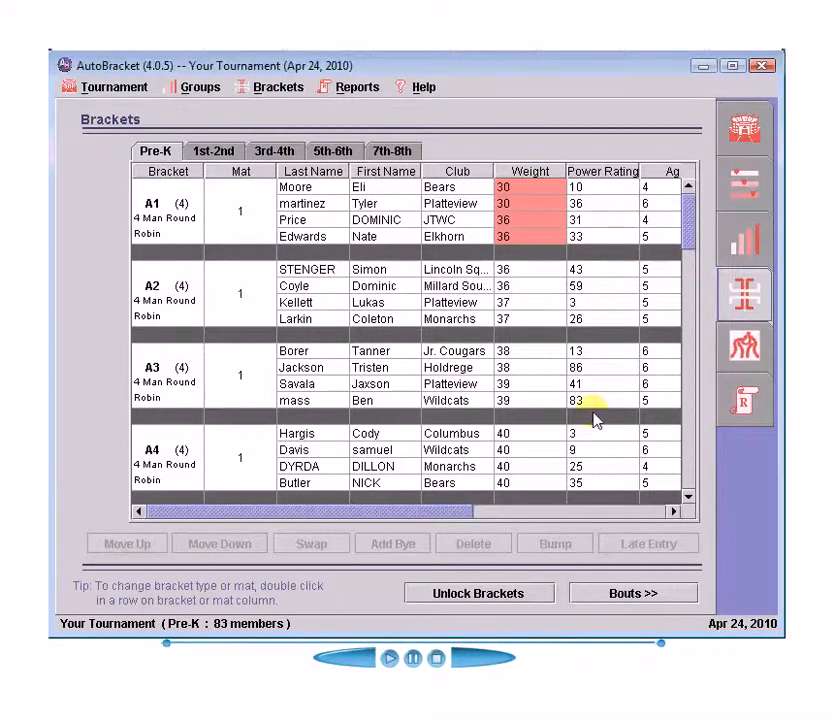
Unlock the brackets and bump twice from the JTWC member in A1 so both members weighing 36 shift into A2
click(520, 597)
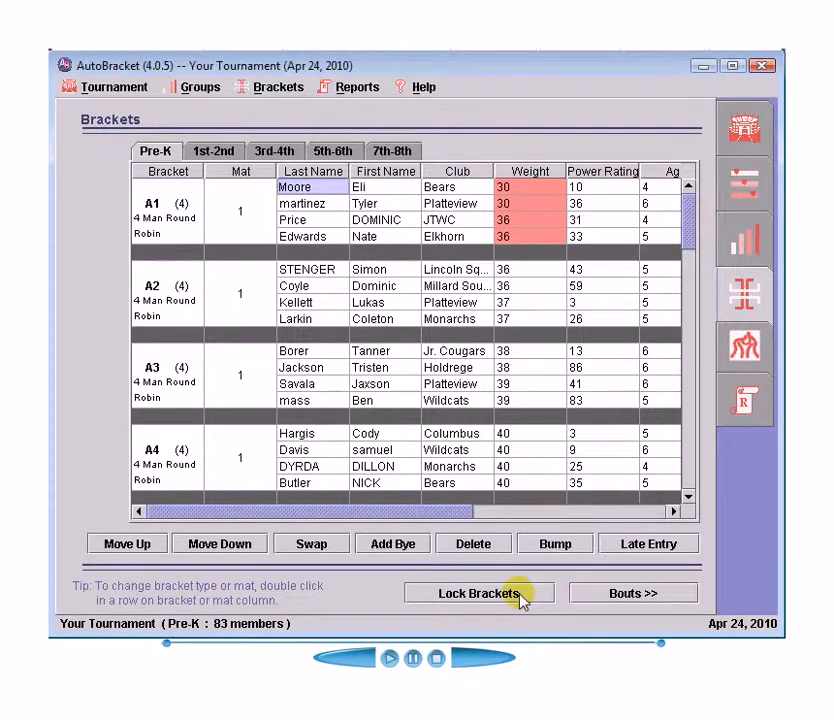
click(461, 221)
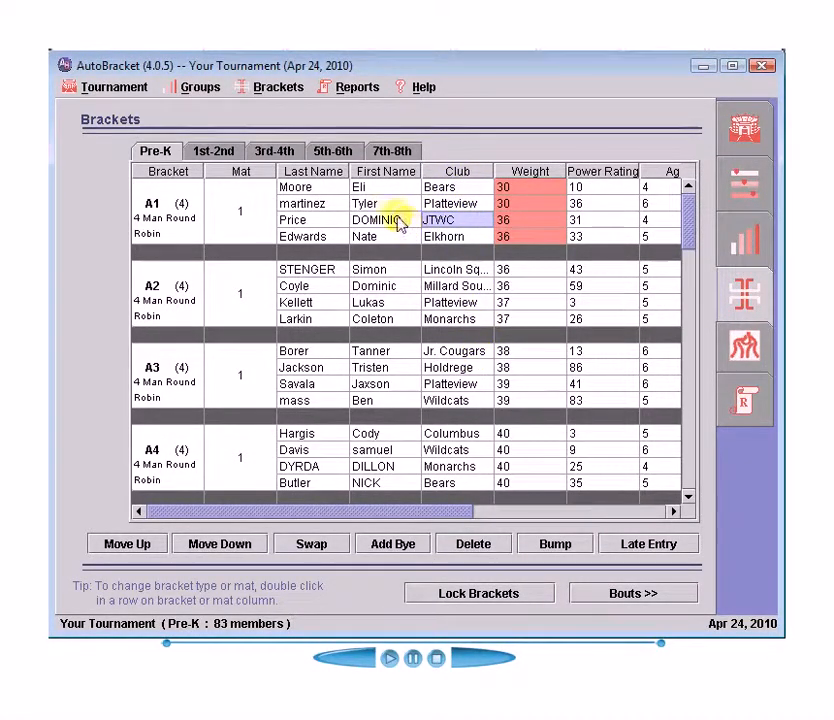
click(555, 544)
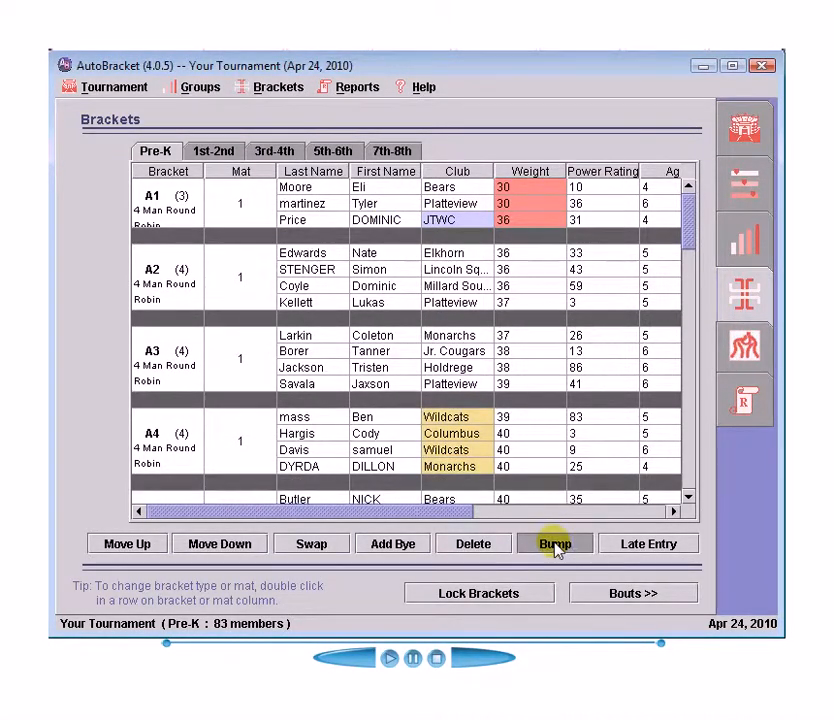
click(555, 544)
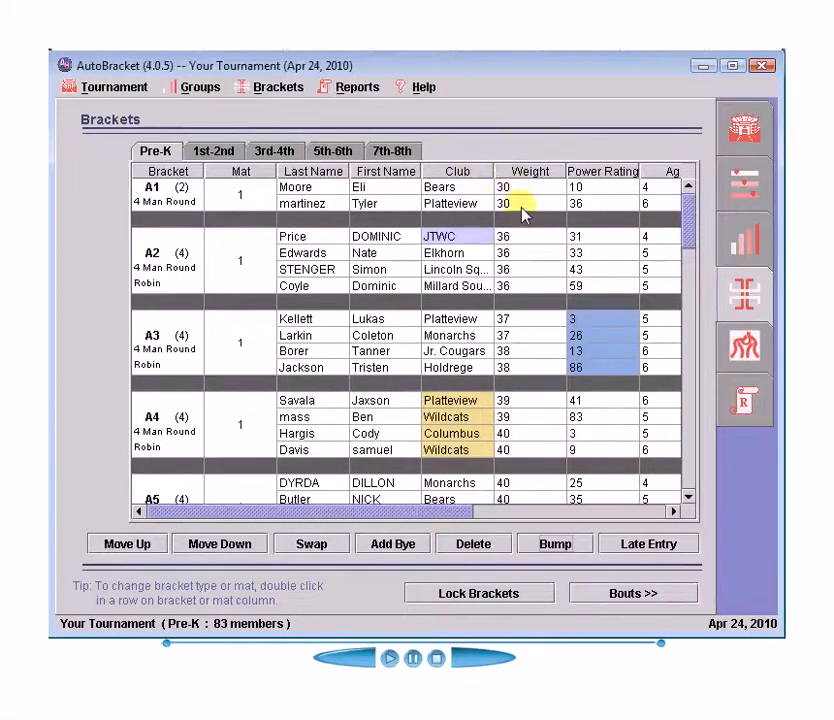
Change the type of bracket A1 to 2 Man Round Robin and save it
right_click(188, 196)
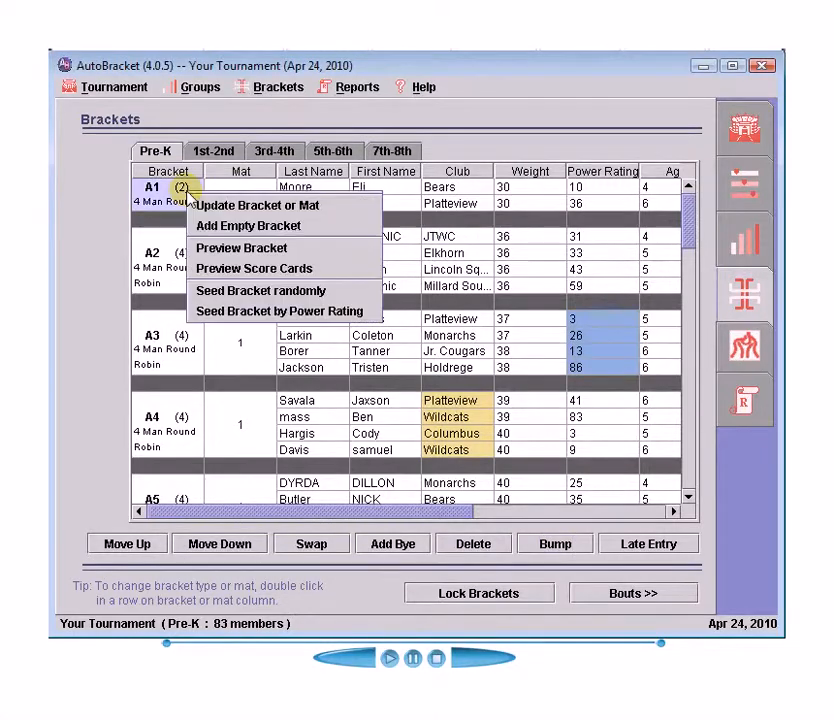
click(268, 206)
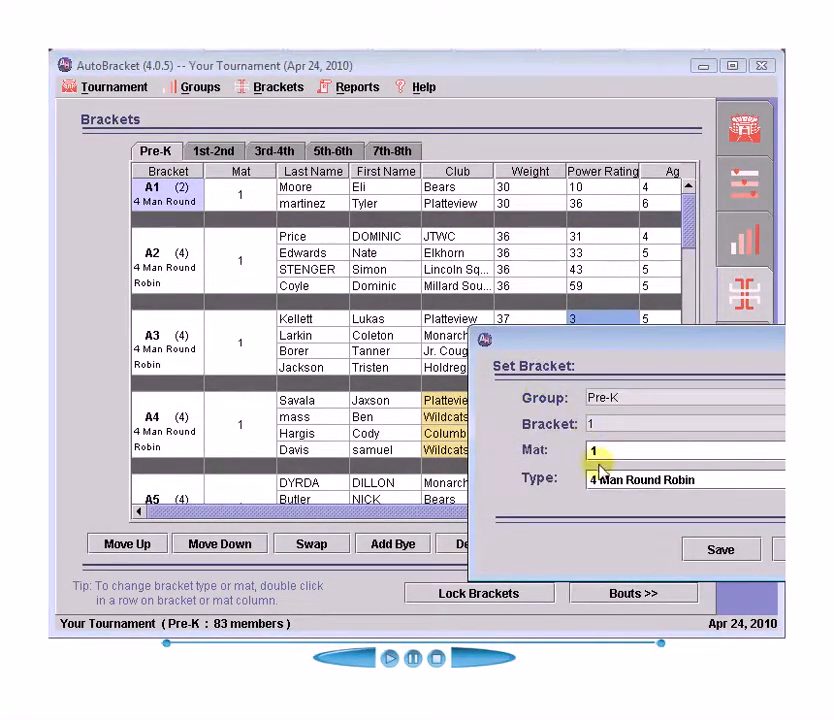
click(620, 482)
scroll(617, 510, up, 1)
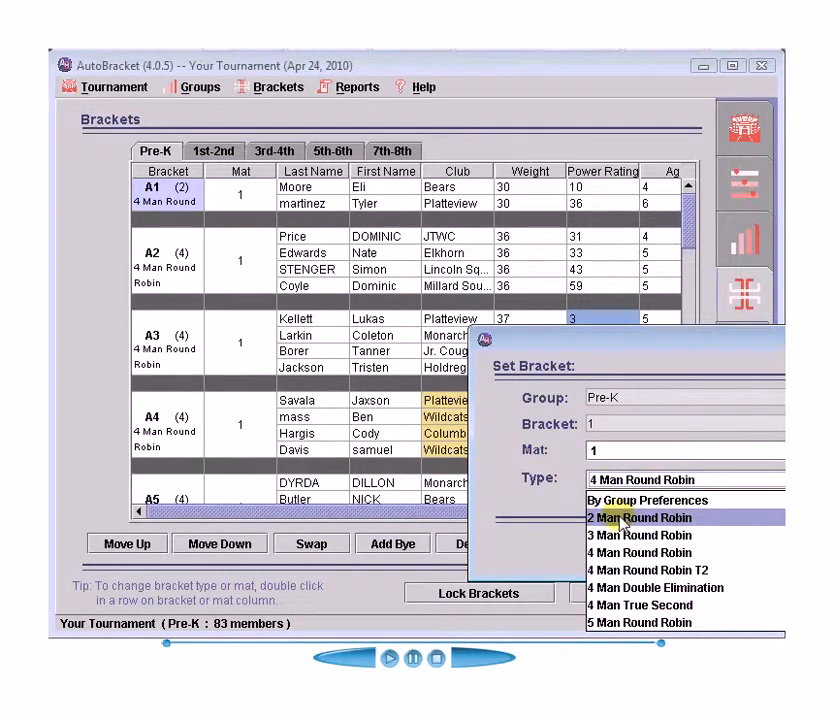
click(620, 518)
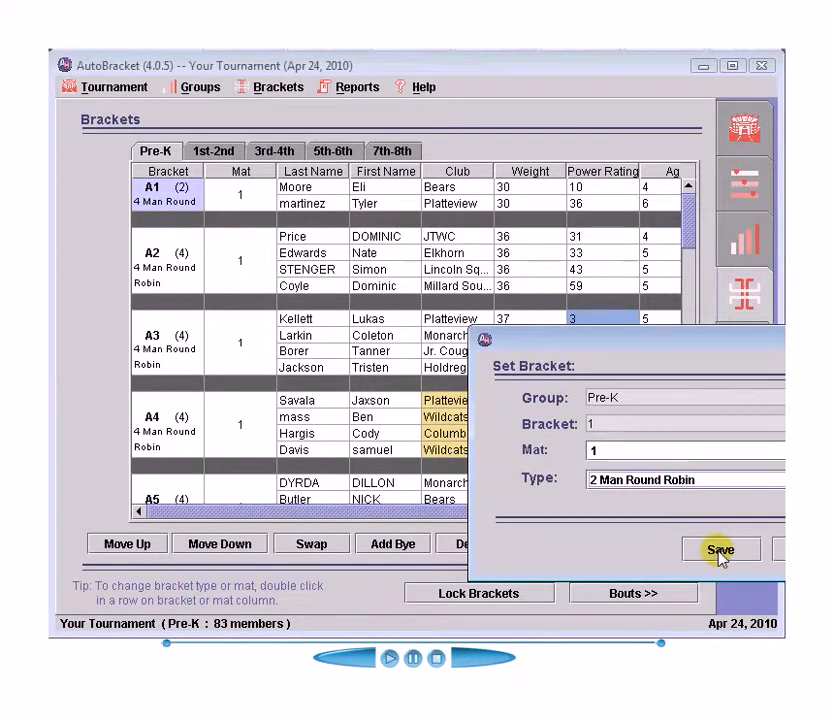
click(719, 551)
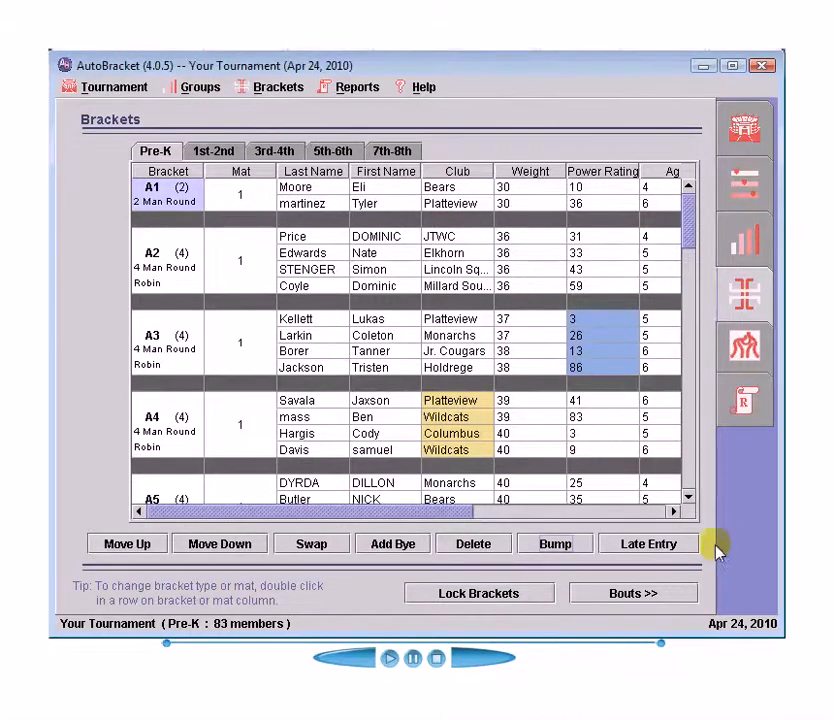
Move the last Wildcats member of bracket A4 down into A5 and the Monarchs member of A5 up into A4
scroll(462, 331, down, 3)
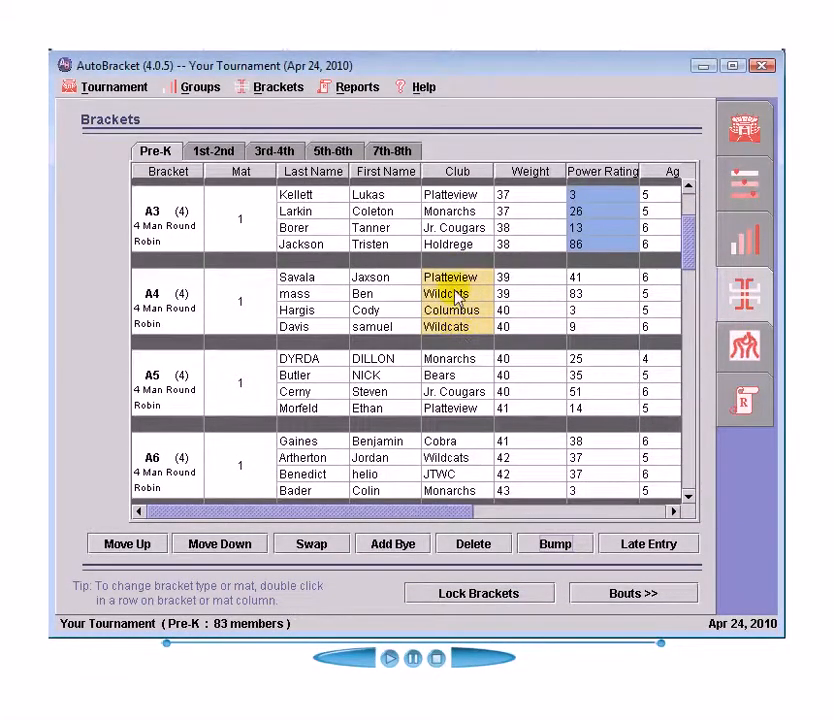
click(460, 327)
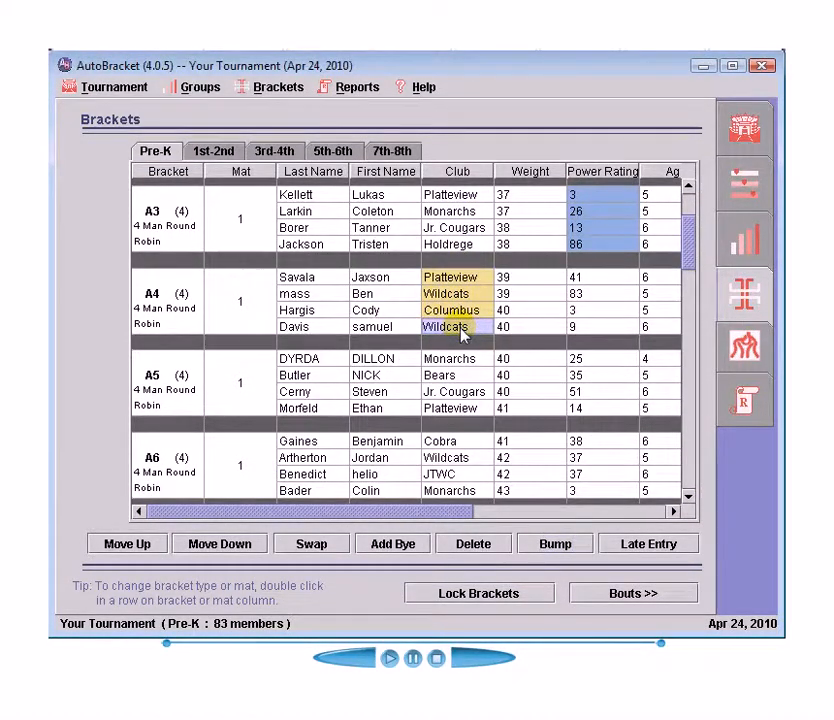
click(223, 546)
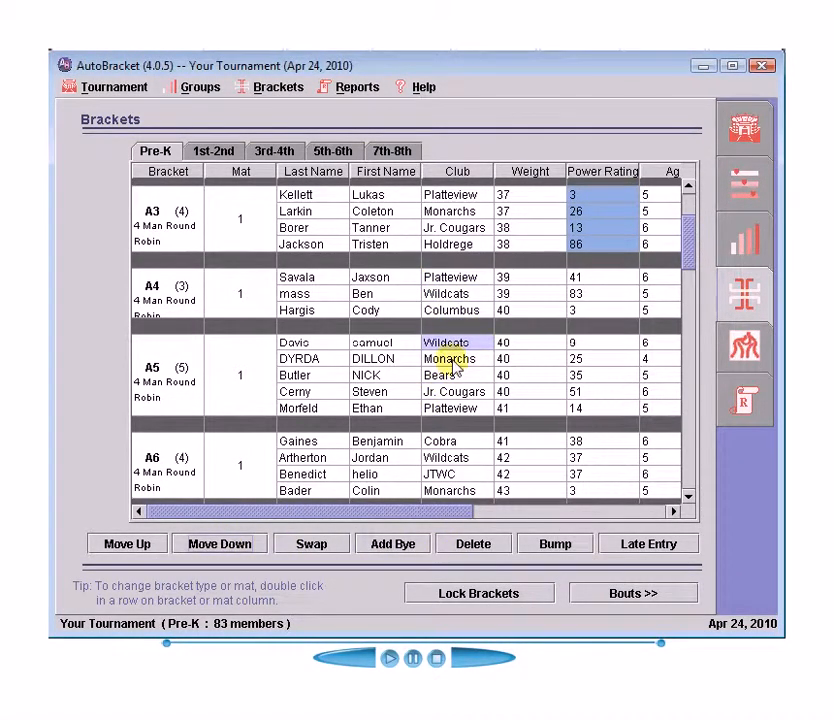
click(452, 364)
click(145, 547)
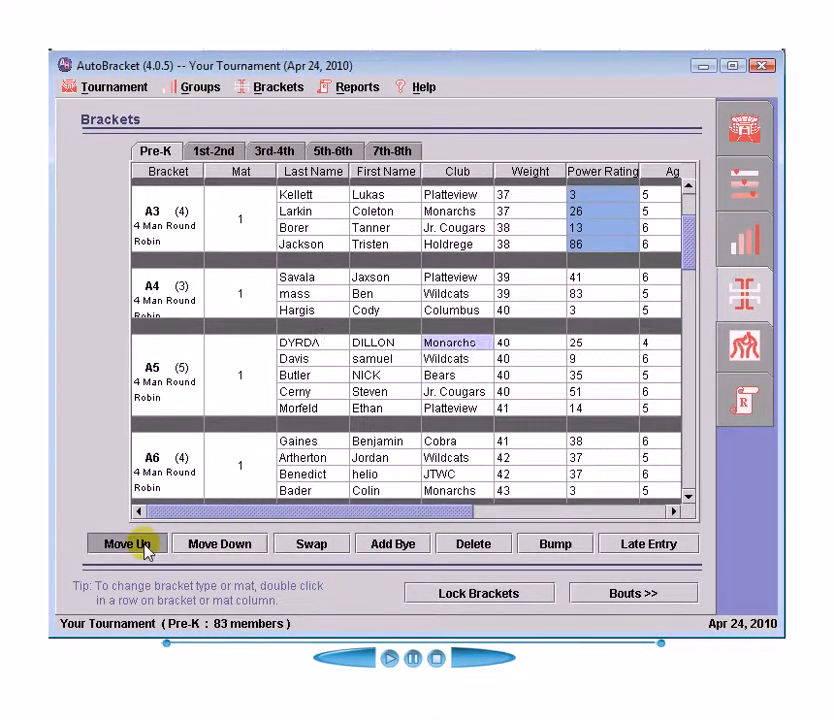
click(145, 547)
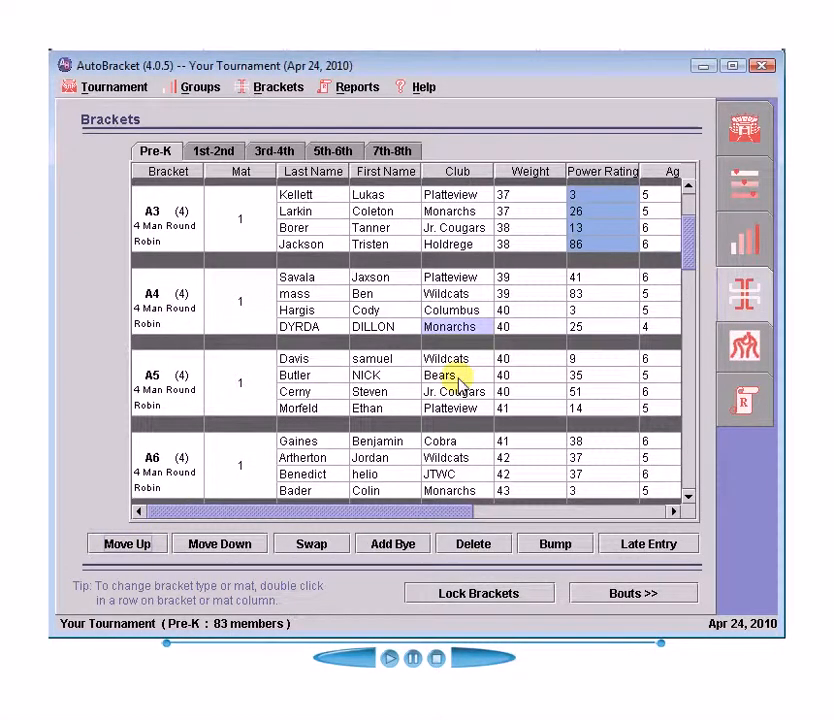
Swap the second Elkhorn member of bracket A7 with the first Monarchs member of bracket A8
scroll(459, 382, down, 5)
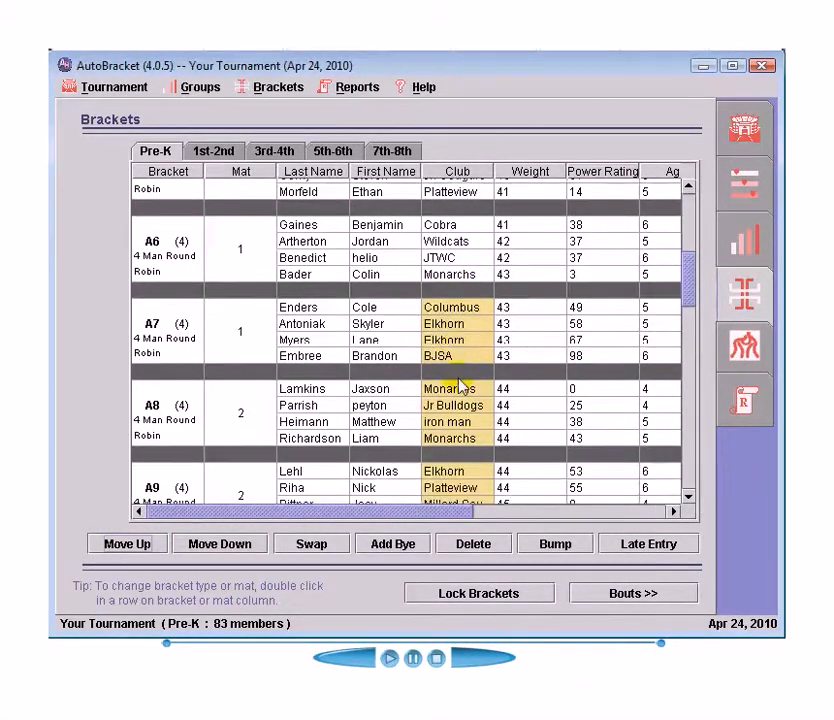
scroll(459, 382, down, 1)
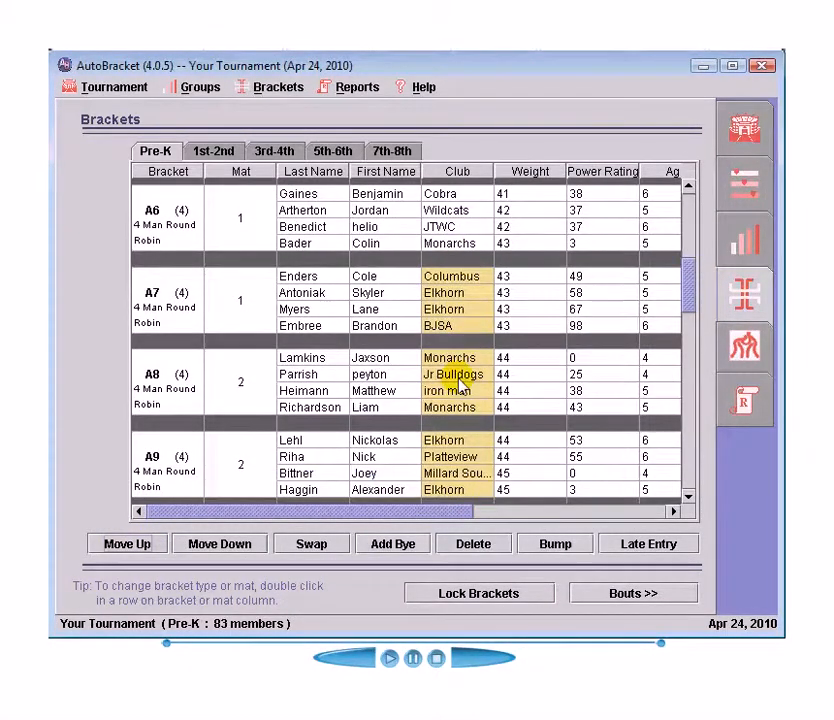
click(470, 312)
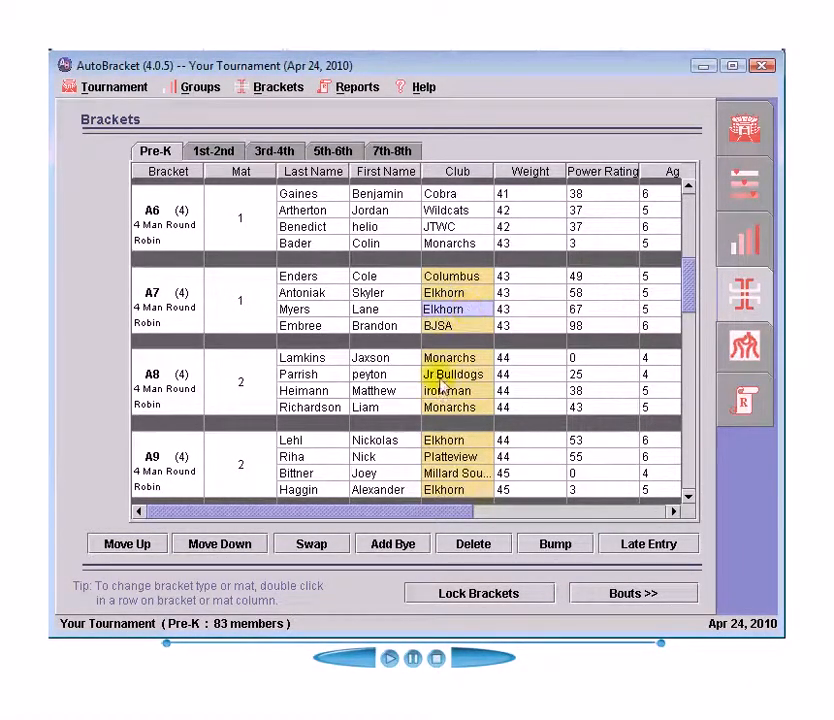
click(316, 545)
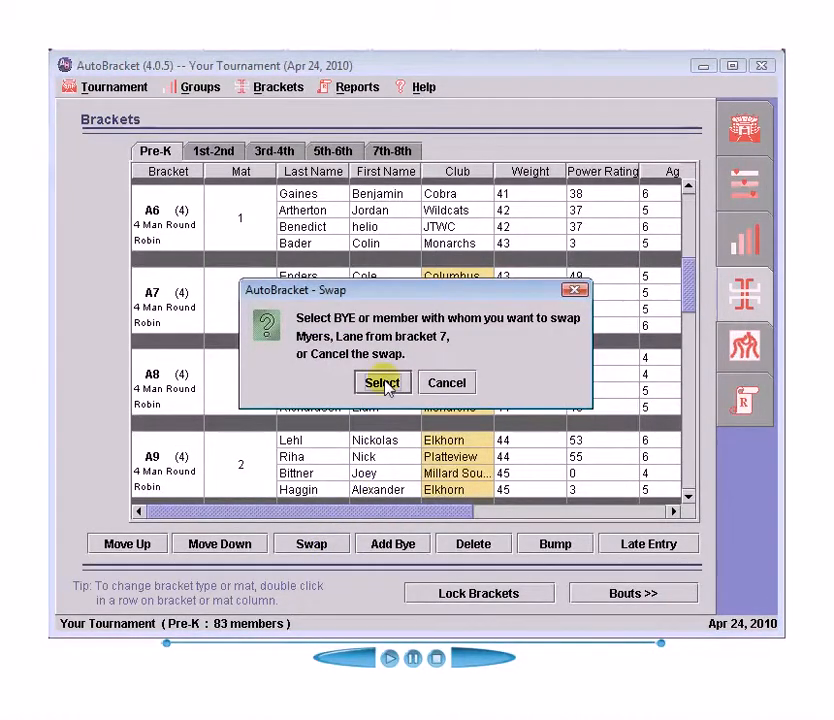
click(383, 383)
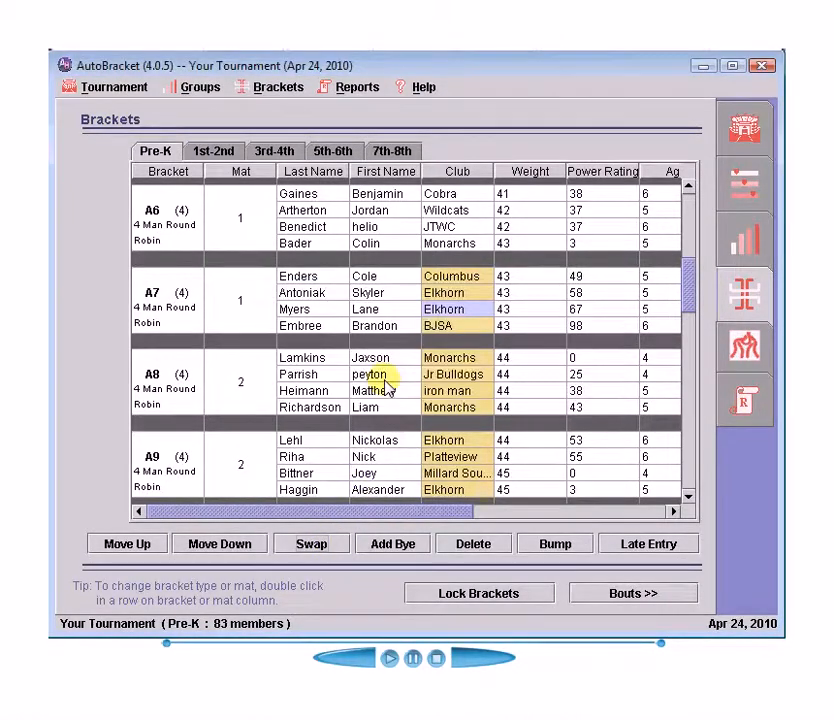
click(466, 364)
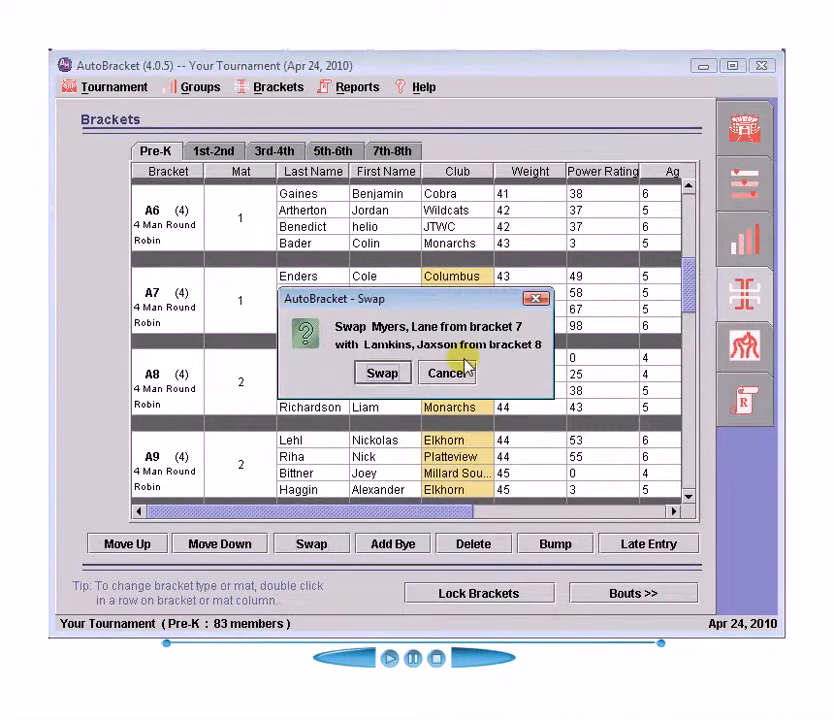
click(380, 377)
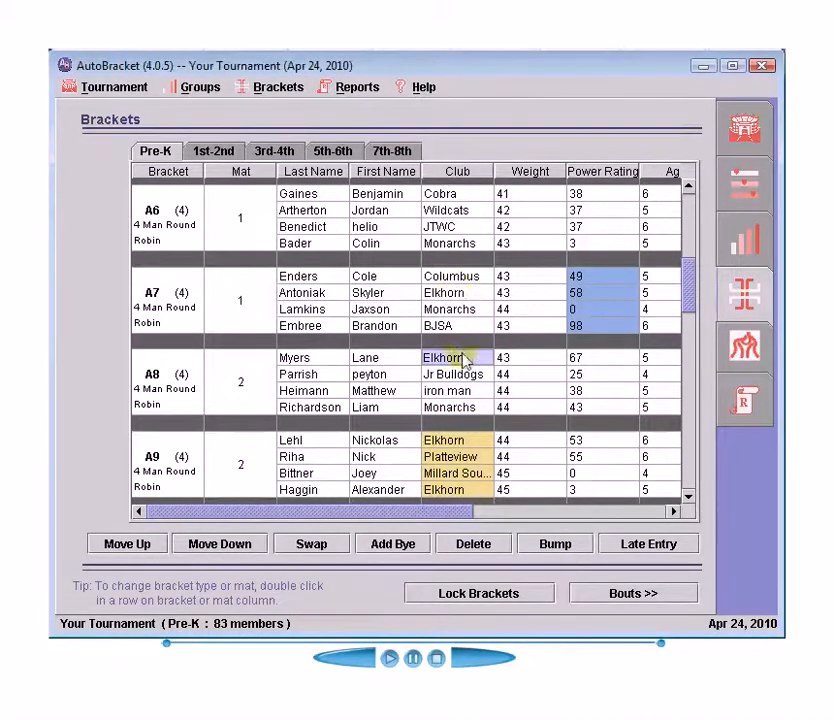
Move the last Elkhorn member of bracket A9 down into A10 and the Jr. Cougars member of A10 up into A9
scroll(462, 385, down, 5)
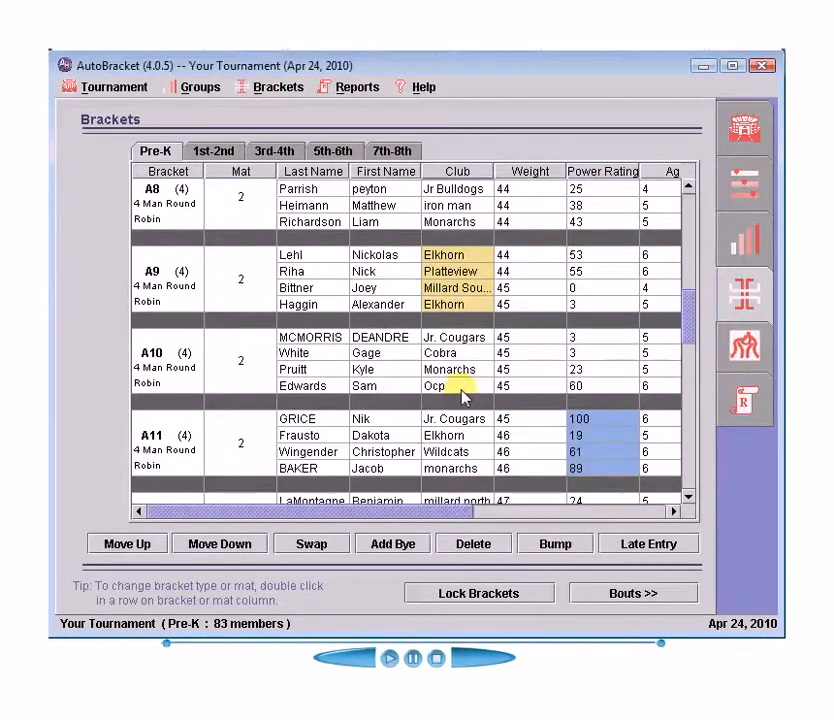
click(458, 305)
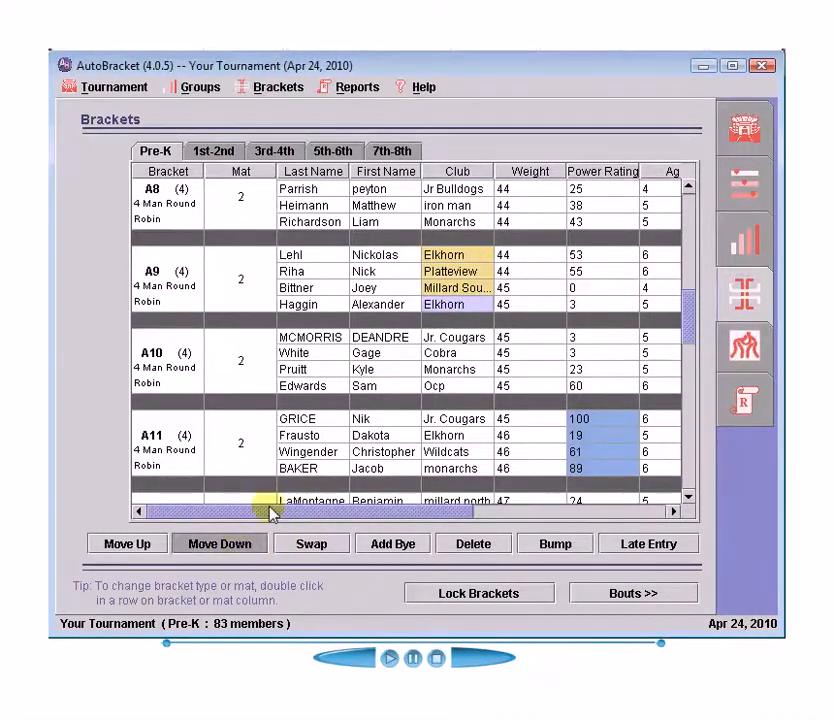
click(245, 540)
click(440, 337)
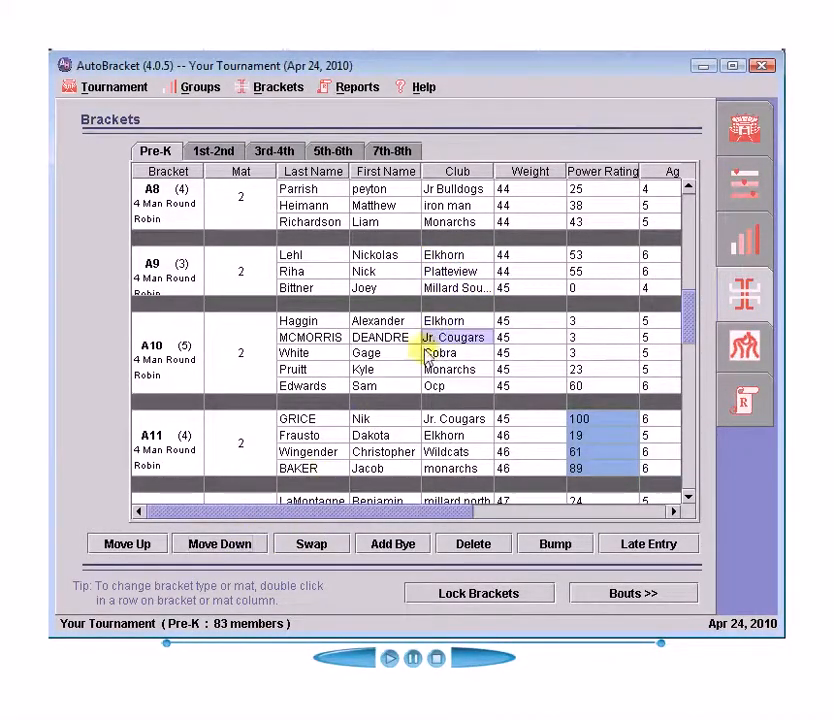
click(128, 544)
click(128, 544)
Swap the second Elkhorn member of bracket A14 with the first Millard South member of bracket A15
scroll(515, 393, down, 2)
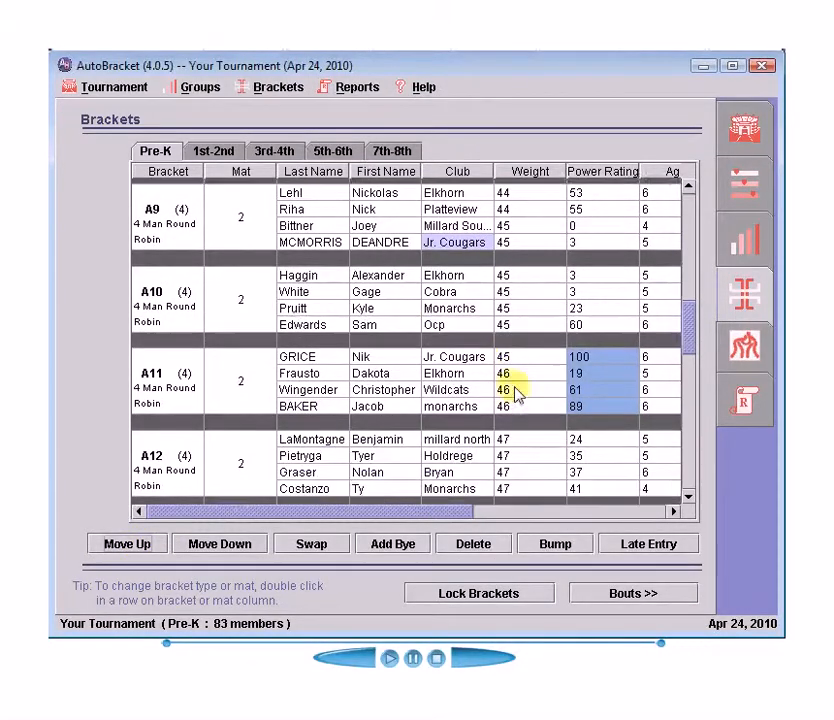
scroll(517, 393, down, 5)
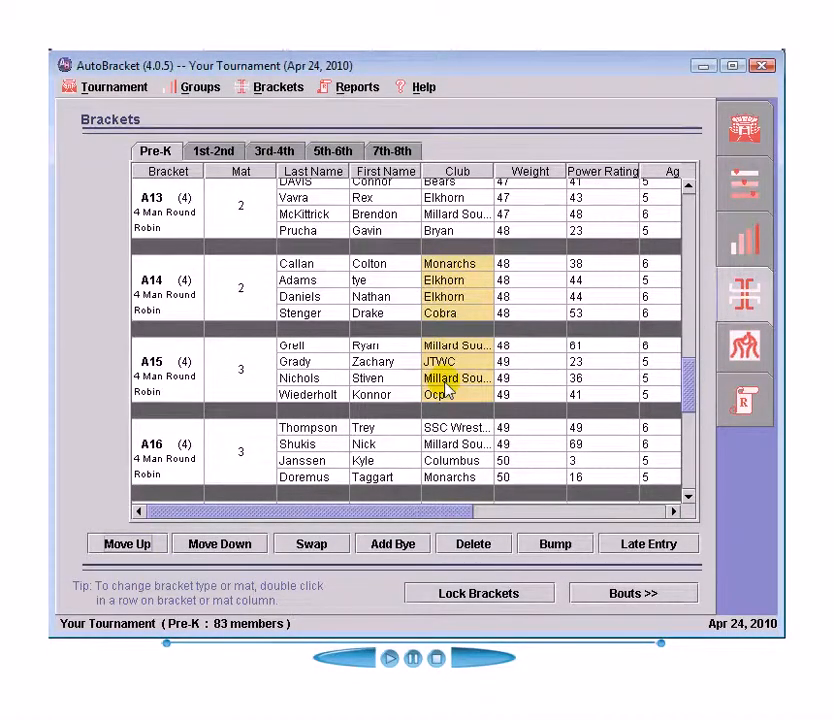
click(296, 544)
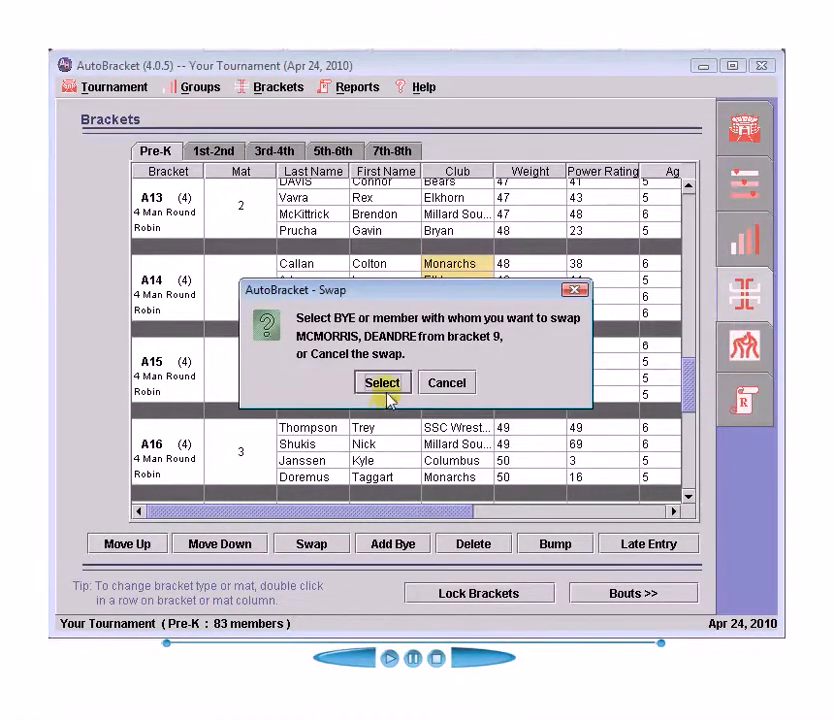
click(438, 385)
click(453, 297)
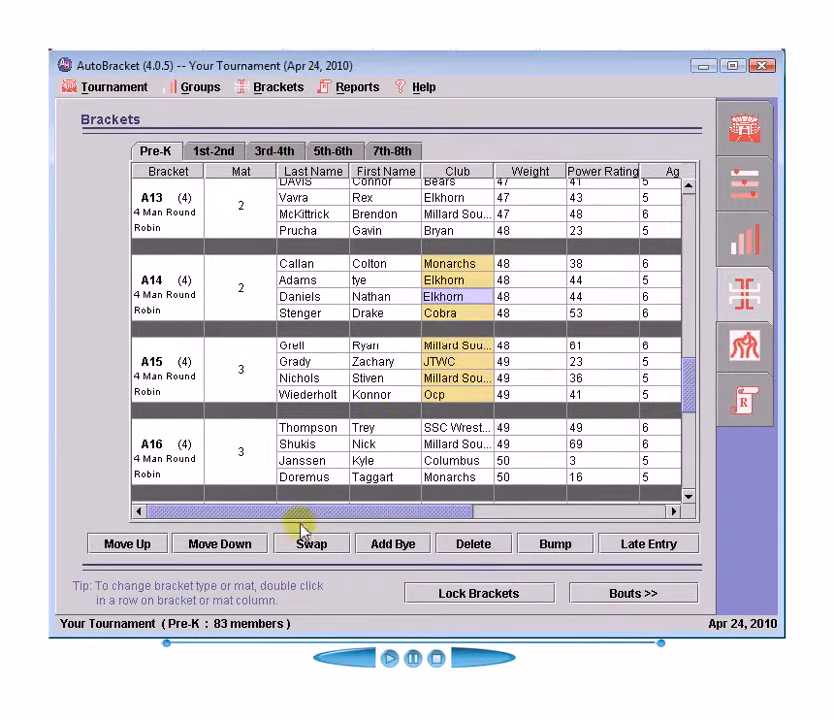
click(305, 541)
click(387, 385)
click(452, 346)
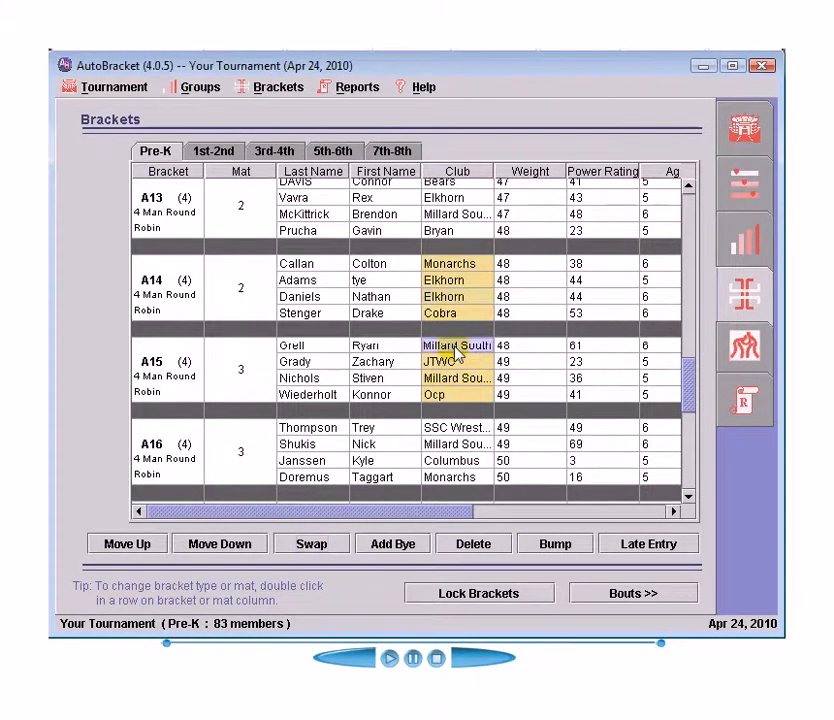
click(385, 372)
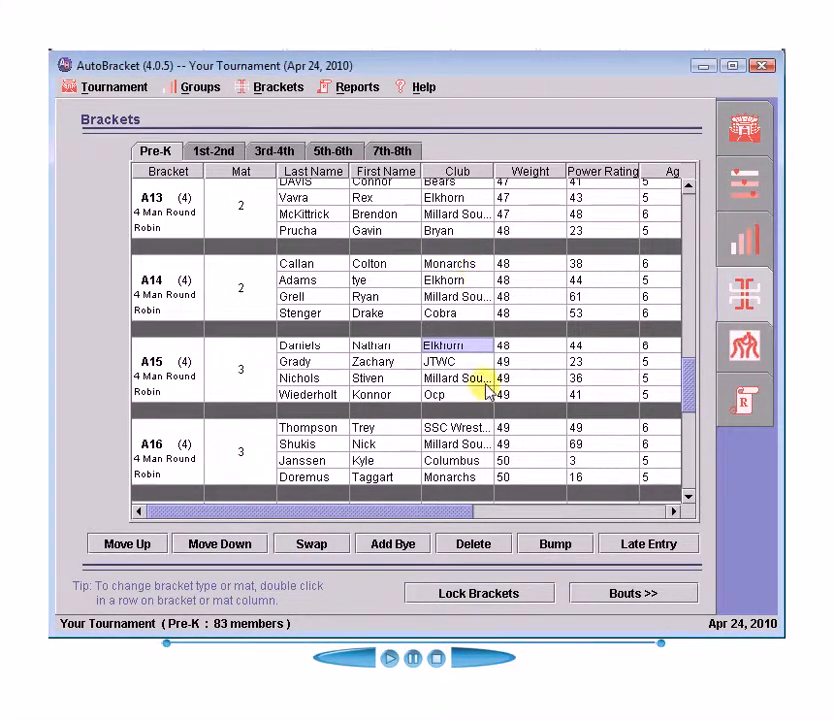
Move the first Monarchs member of bracket A19 up into A18 and the JTWC member of A18 down into A19
scroll(487, 395, down, 8)
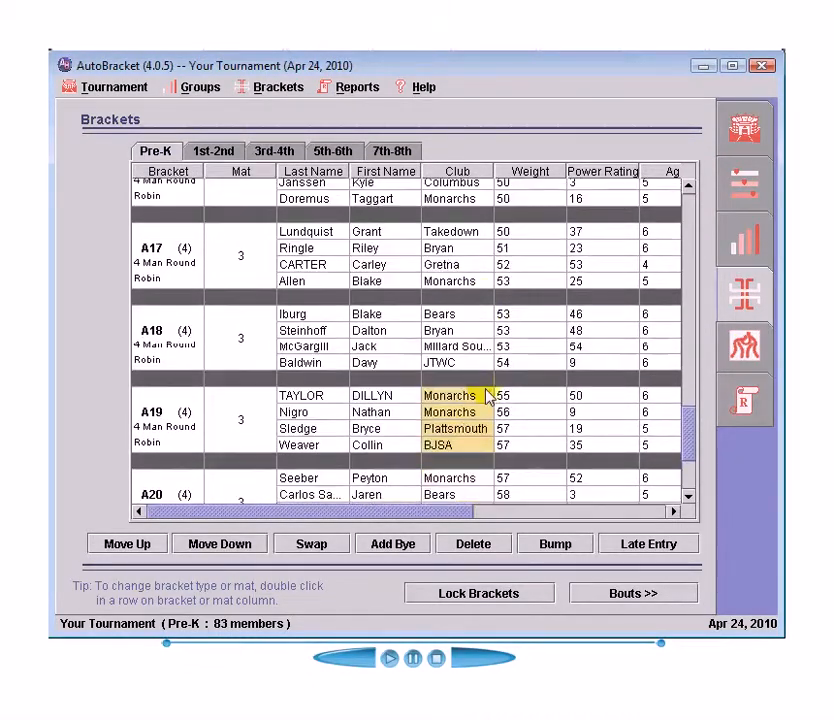
scroll(487, 395, down, 1)
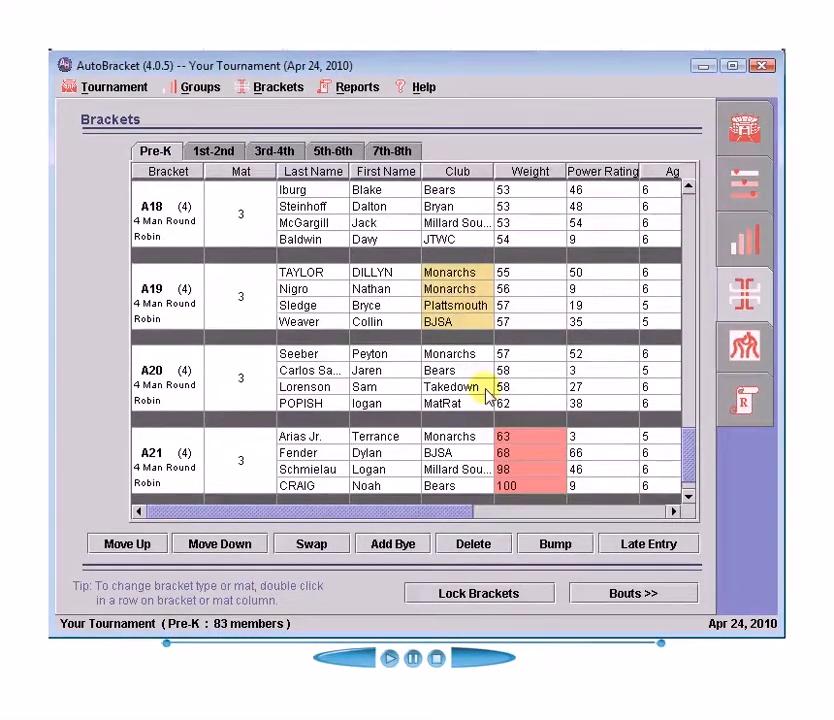
click(457, 274)
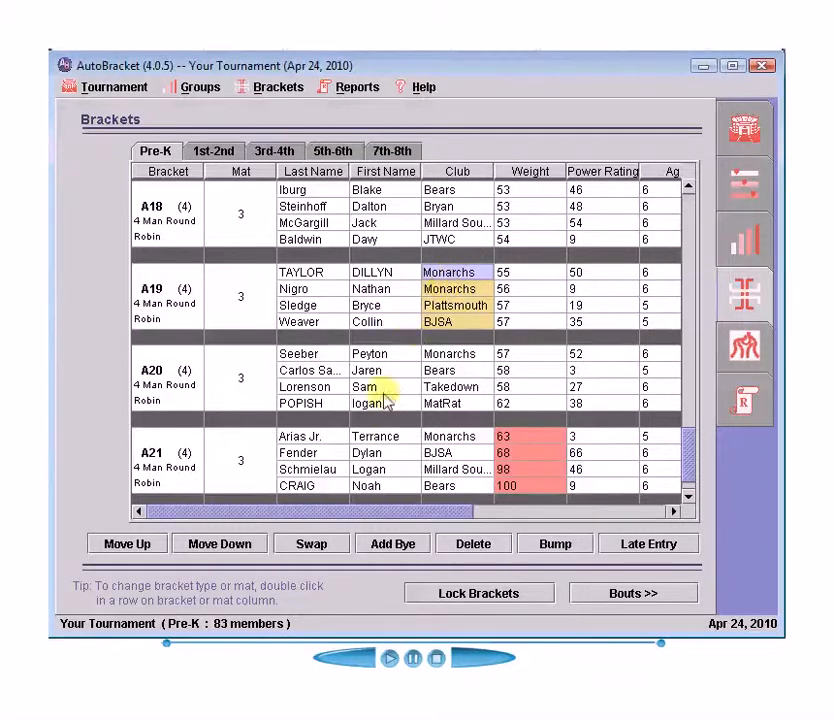
click(133, 546)
click(450, 239)
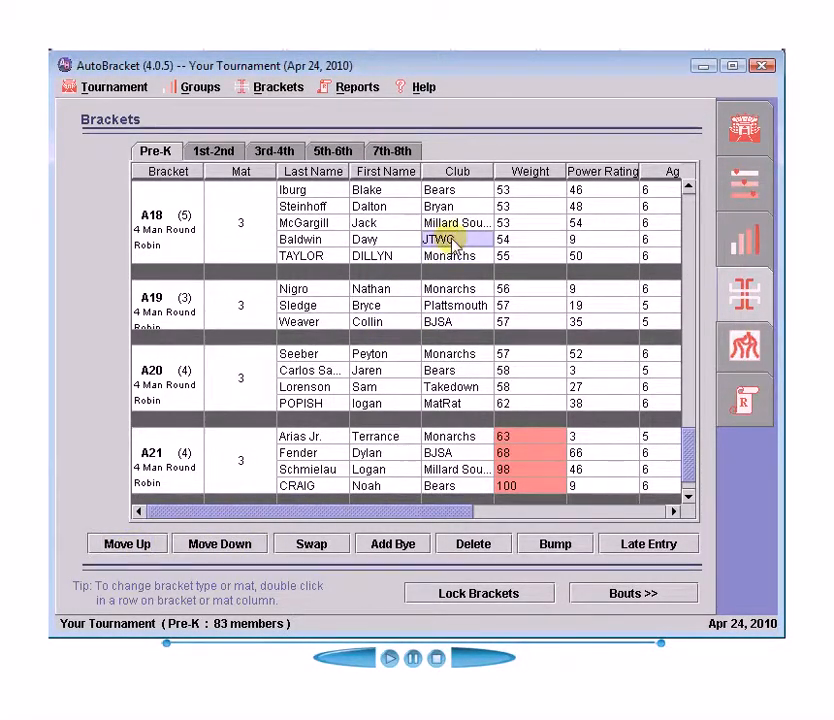
click(232, 543)
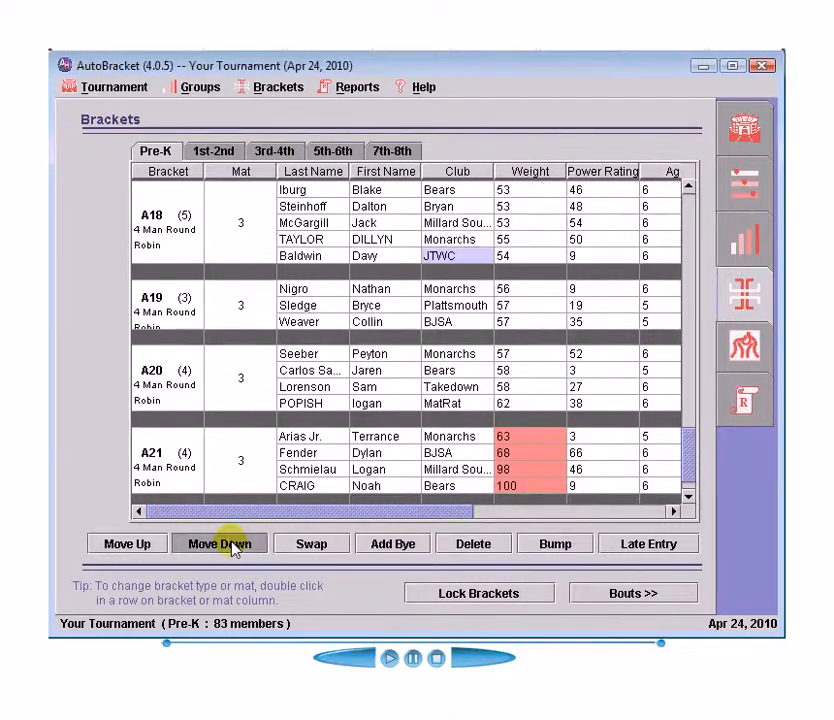
click(232, 543)
Bump the MatRat member of bracket A20 down into A21 and add a bye to A20
scroll(406, 428, down, 1)
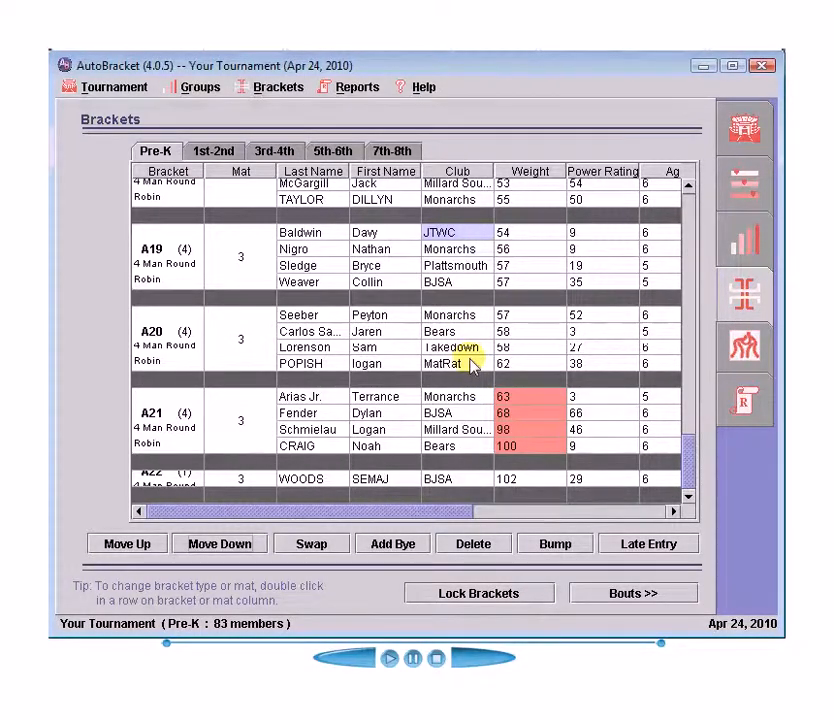
drag(472, 318, 468, 470)
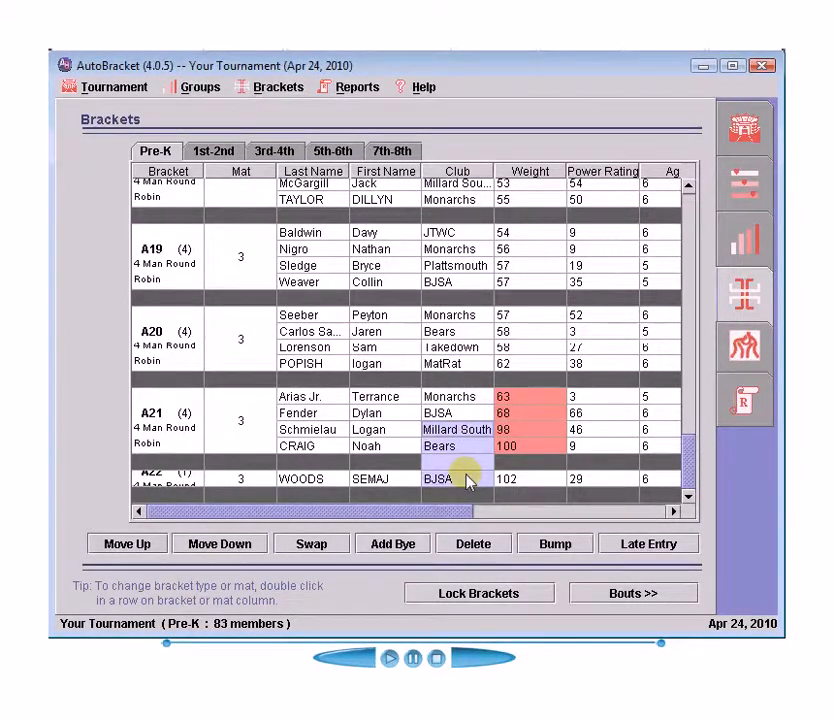
click(476, 366)
click(547, 543)
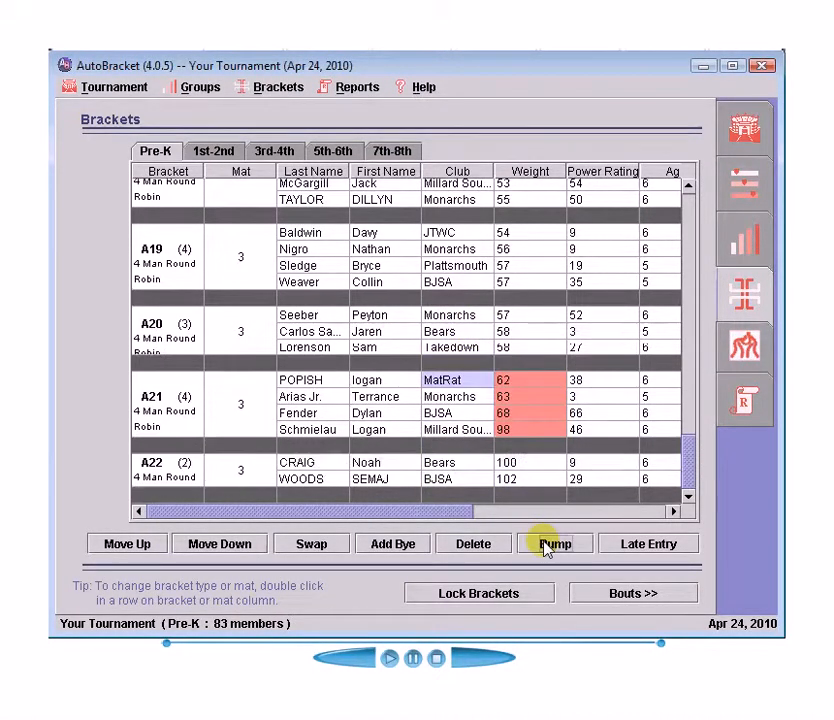
right_click(452, 348)
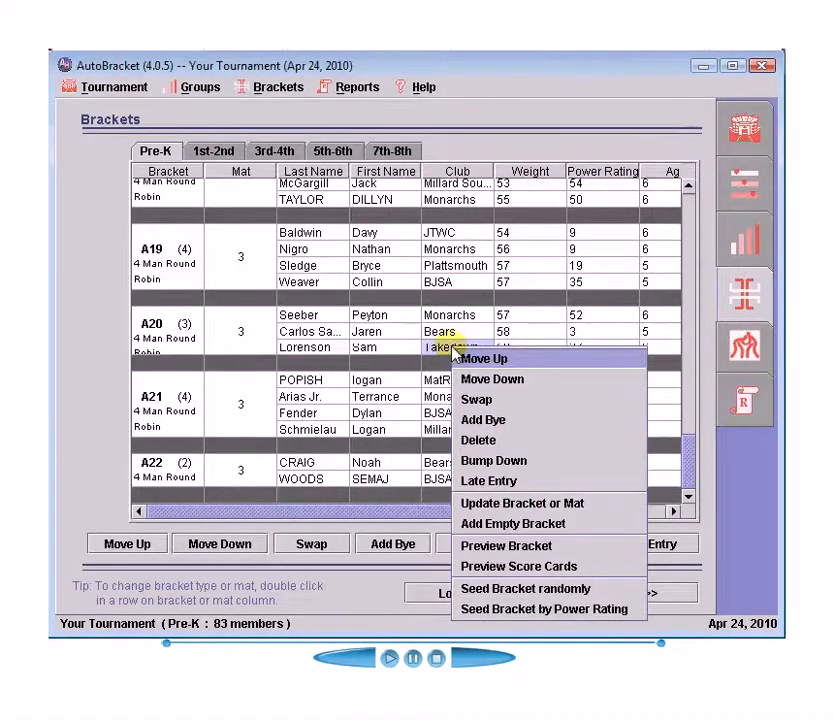
click(490, 420)
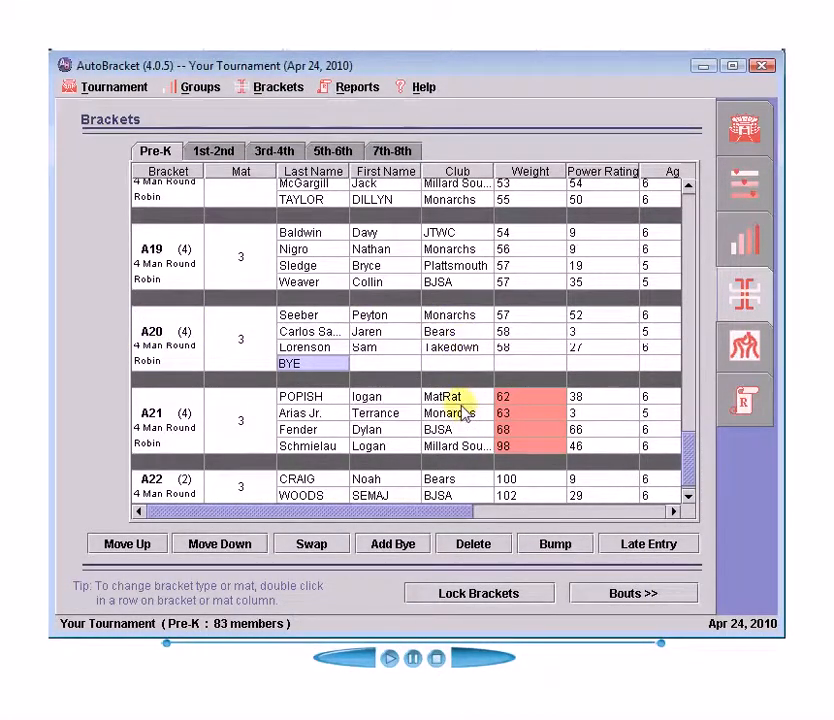
Bump the Millard South member of bracket A21 down into A22 and add a bye to A21
click(452, 445)
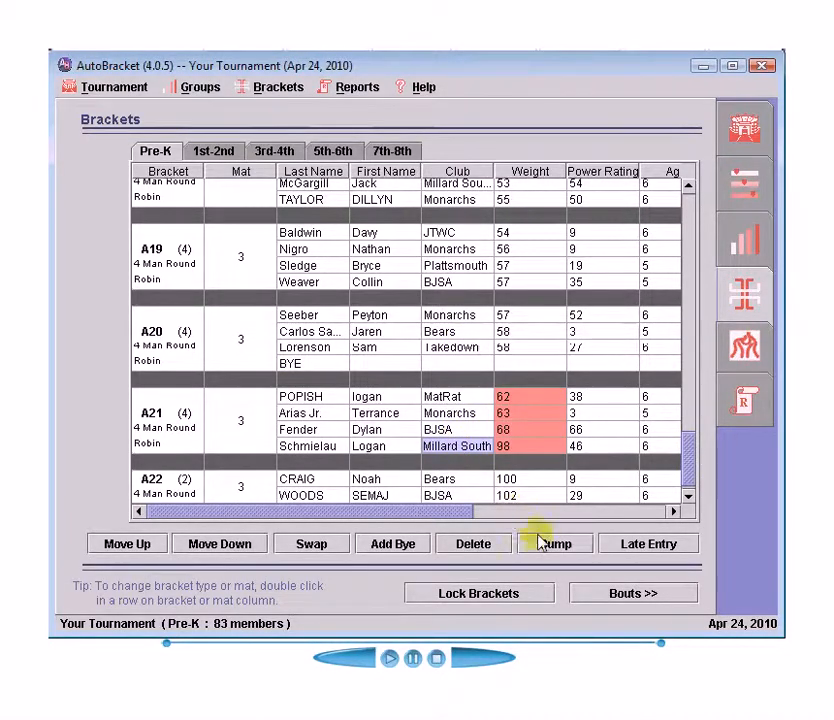
click(540, 543)
click(474, 431)
right_click(474, 431)
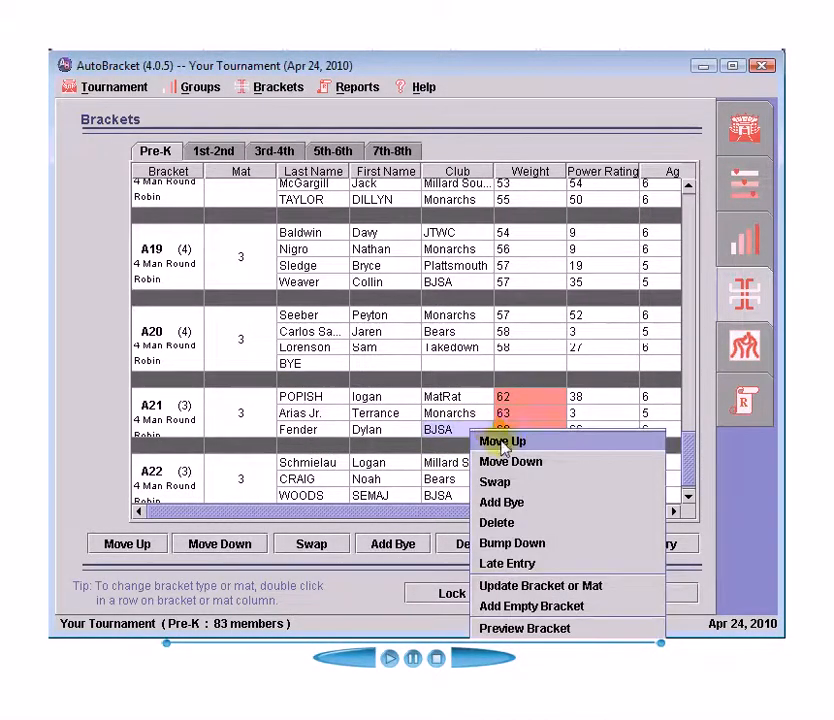
click(516, 501)
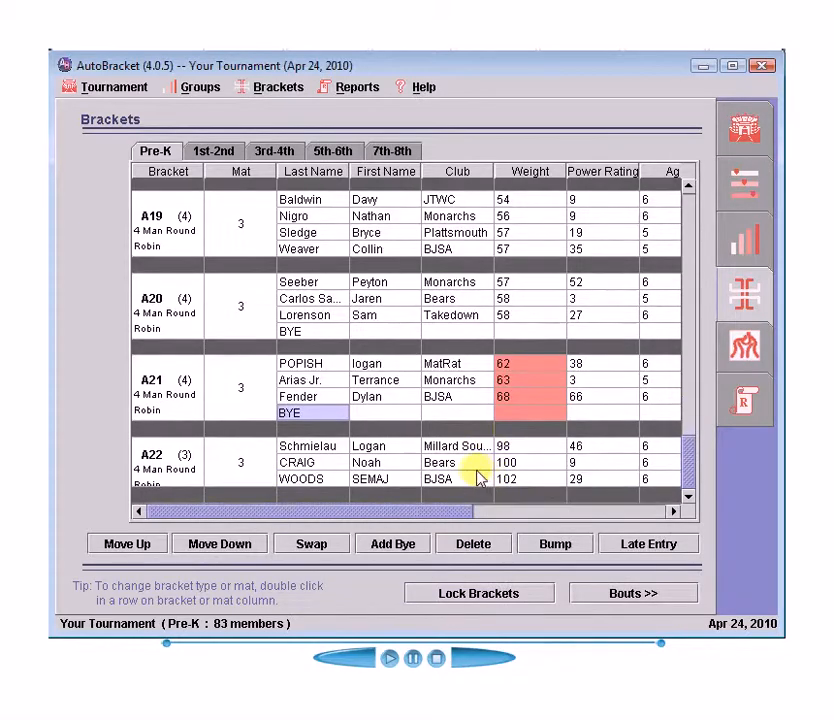
Add a bye to bracket A22 after its BJSA member
click(454, 478)
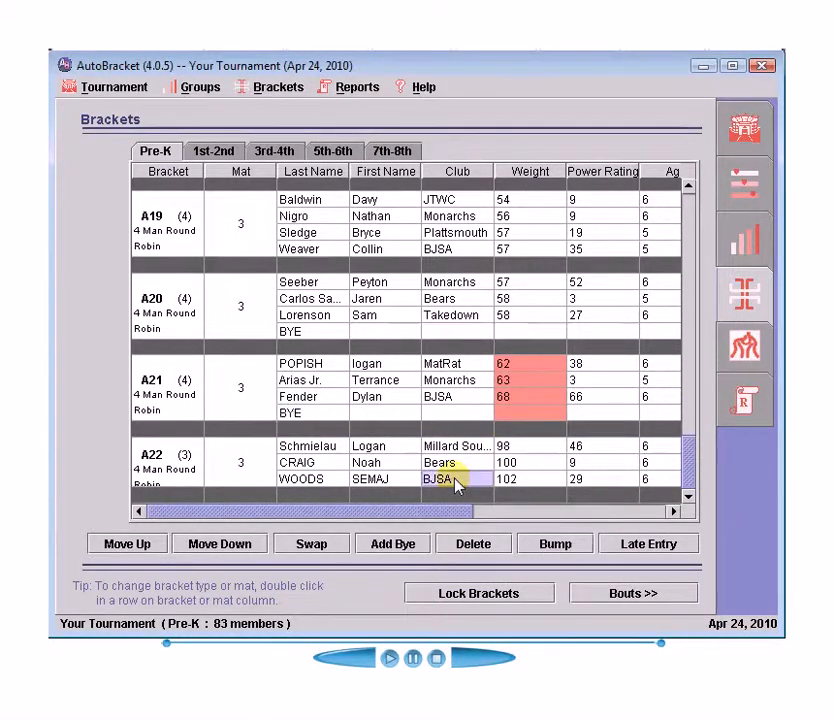
right_click(454, 481)
click(486, 551)
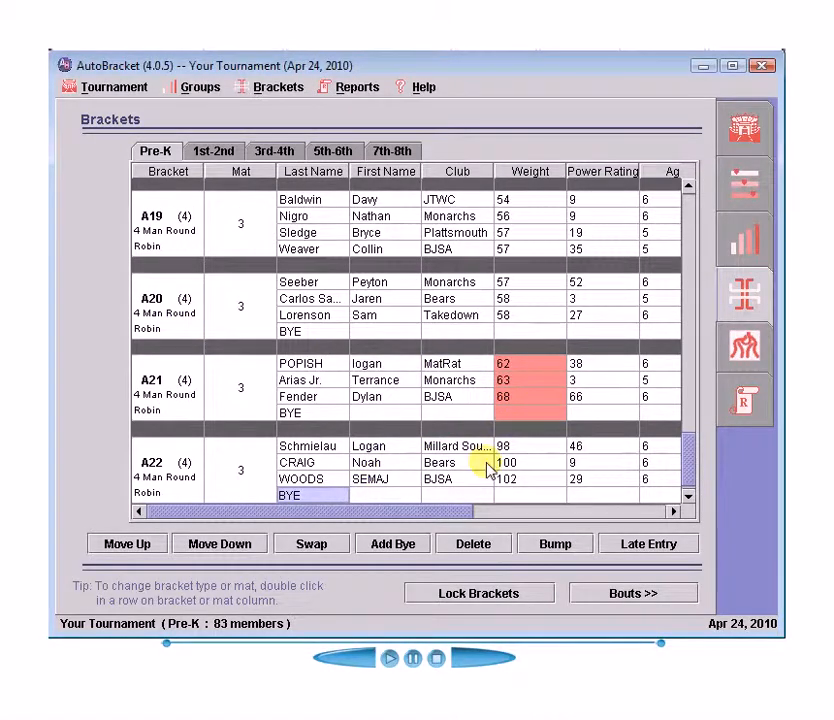
Move the Holdrege member of bracket A3 down into A4 and the Columbus member of A4 up into A3
scroll(487, 463, up, 2)
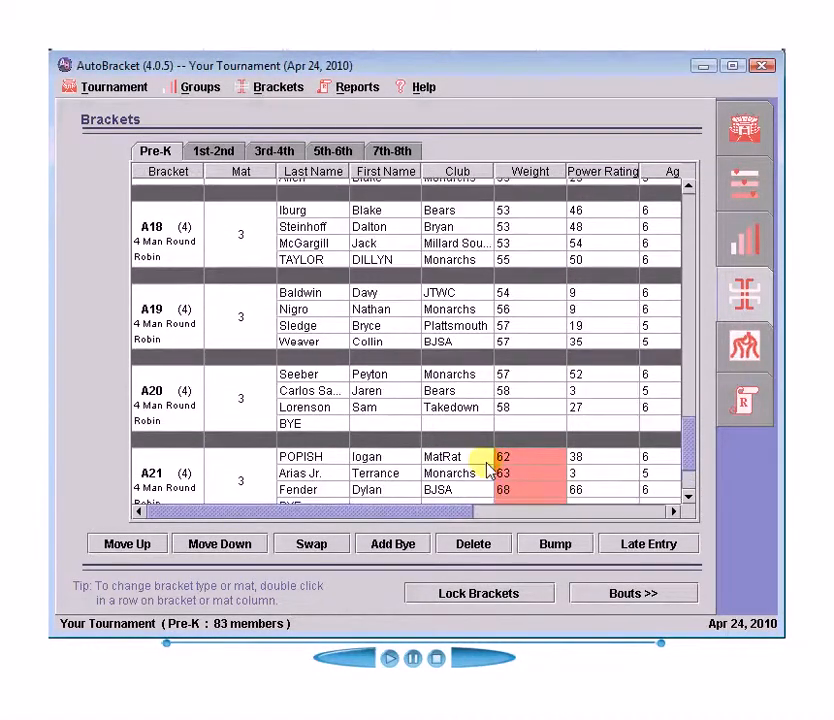
scroll(487, 468, up, 10)
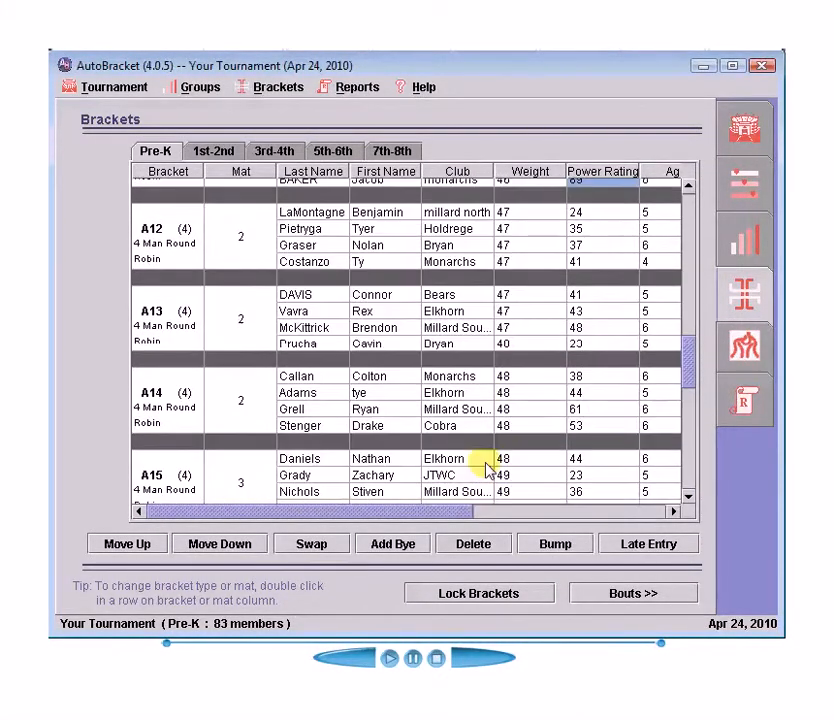
scroll(487, 468, up, 8)
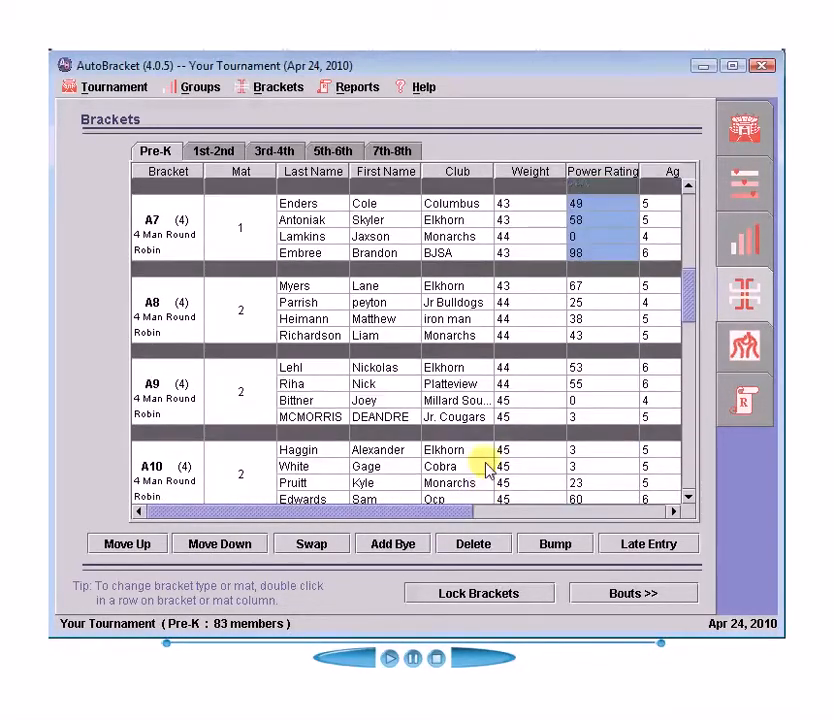
scroll(487, 468, up, 9)
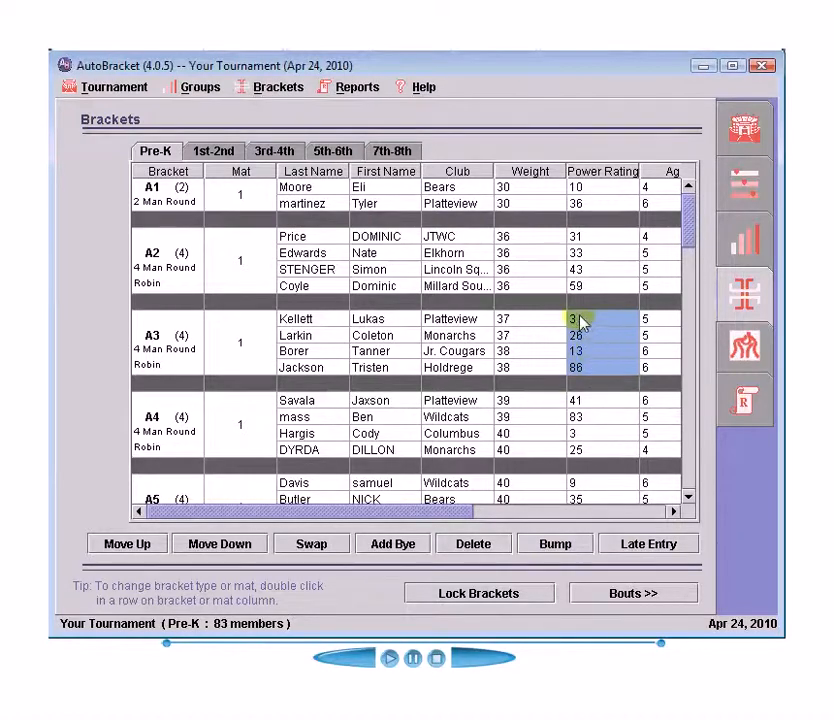
click(594, 364)
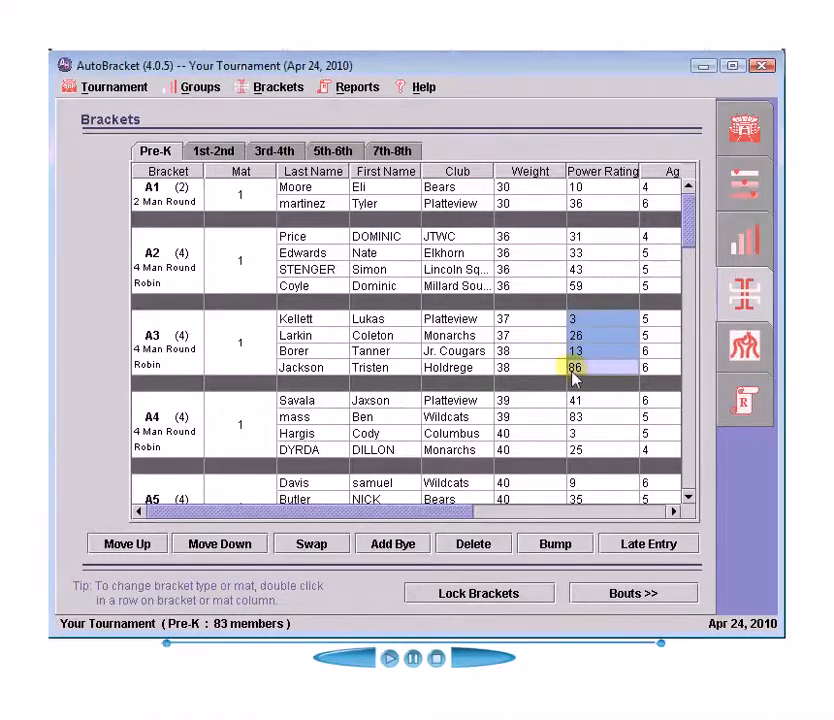
click(221, 546)
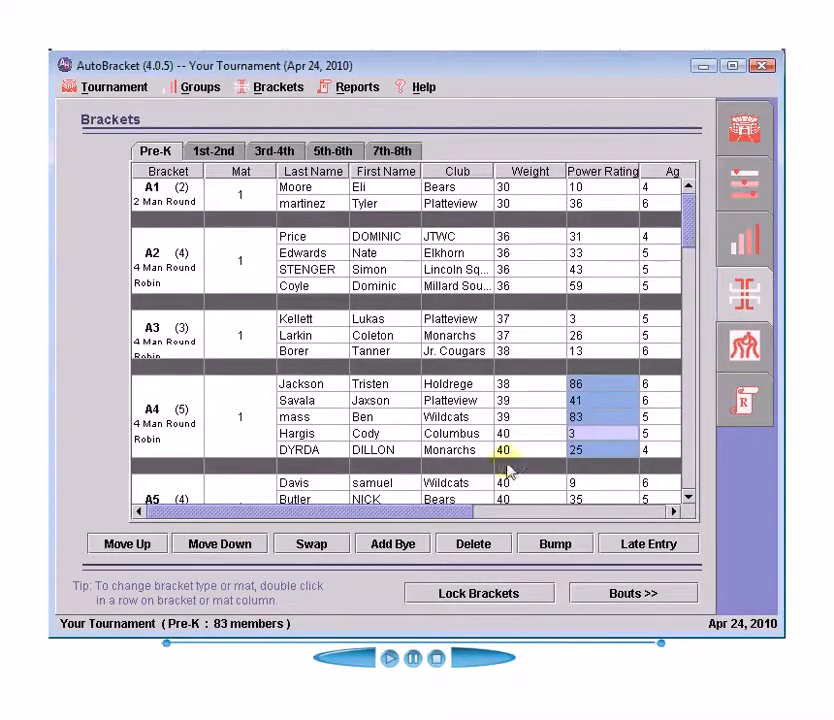
click(127, 544)
click(130, 545)
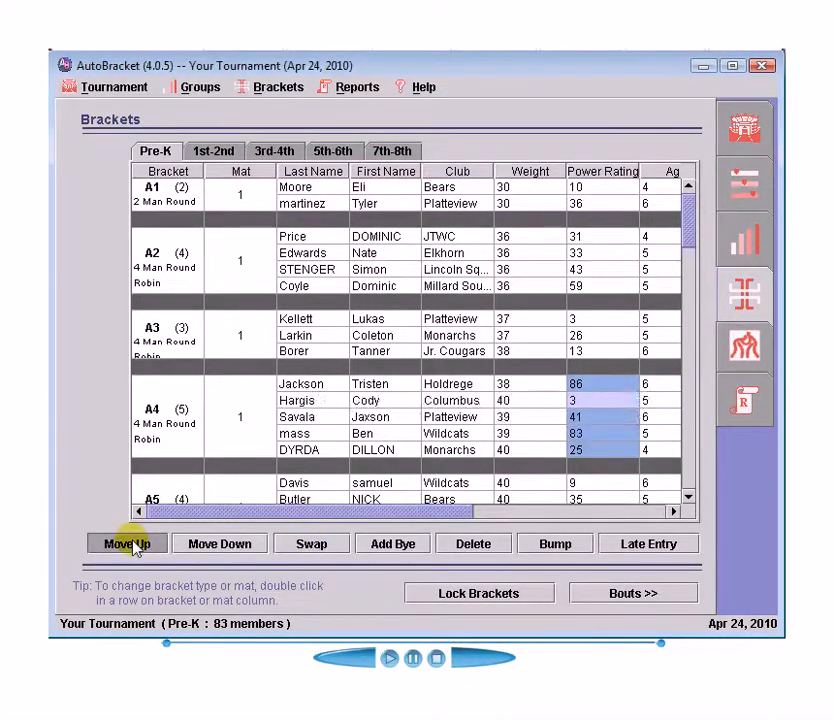
click(130, 545)
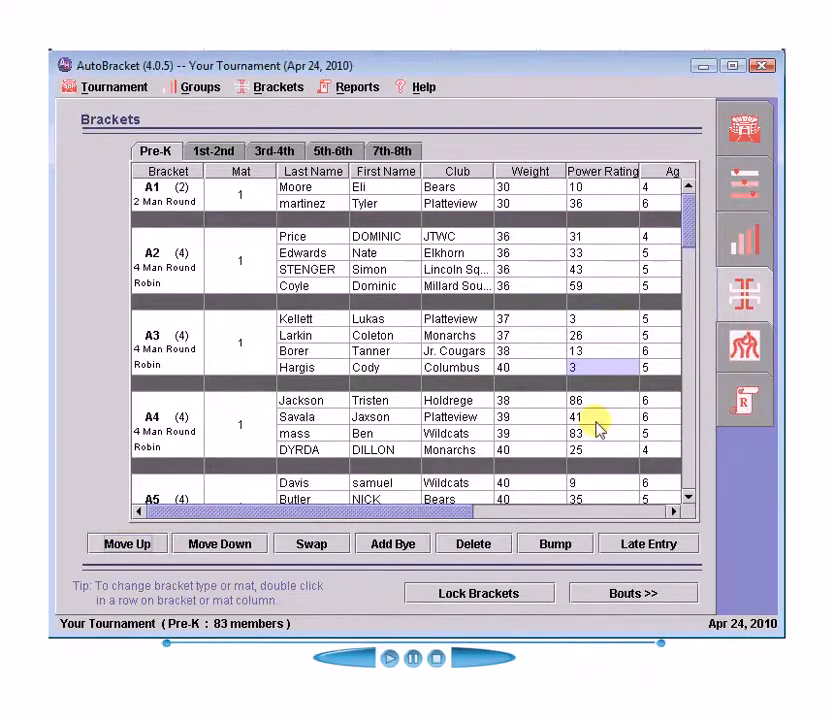
Move the BJSA member of bracket A7 down into A8
scroll(597, 428, down, 6)
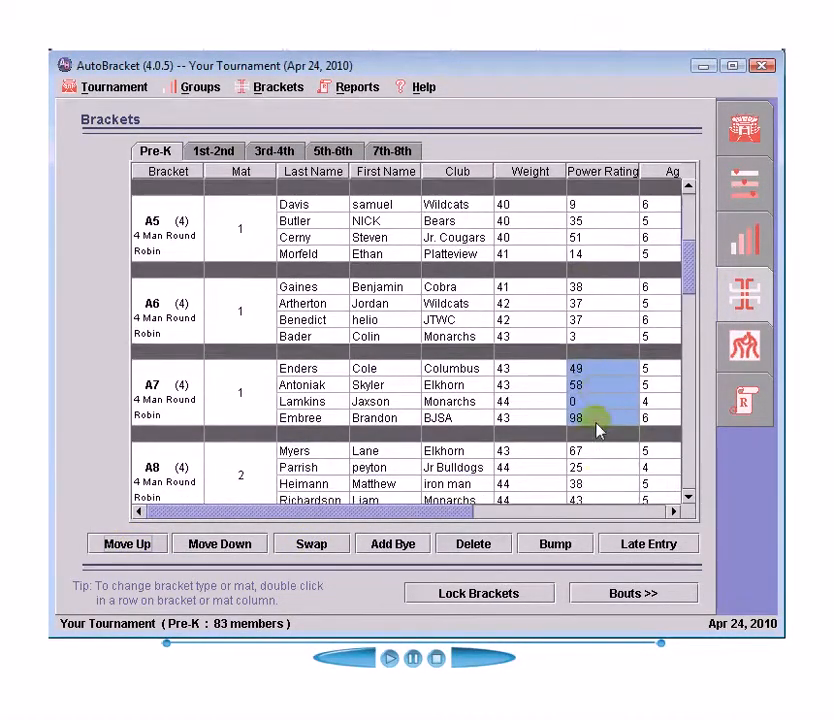
scroll(597, 428, down, 3)
double_click(587, 340)
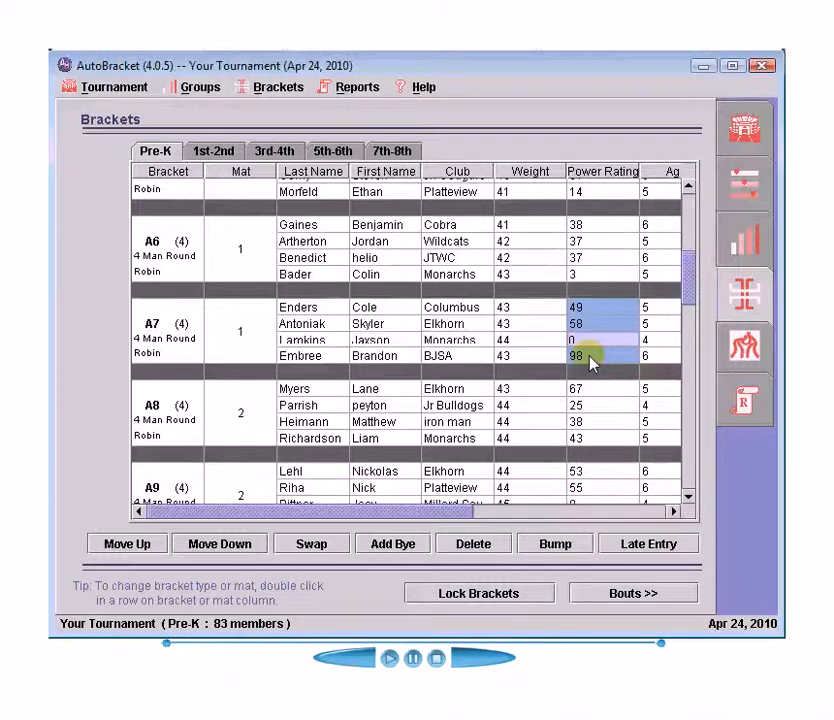
key(Return)
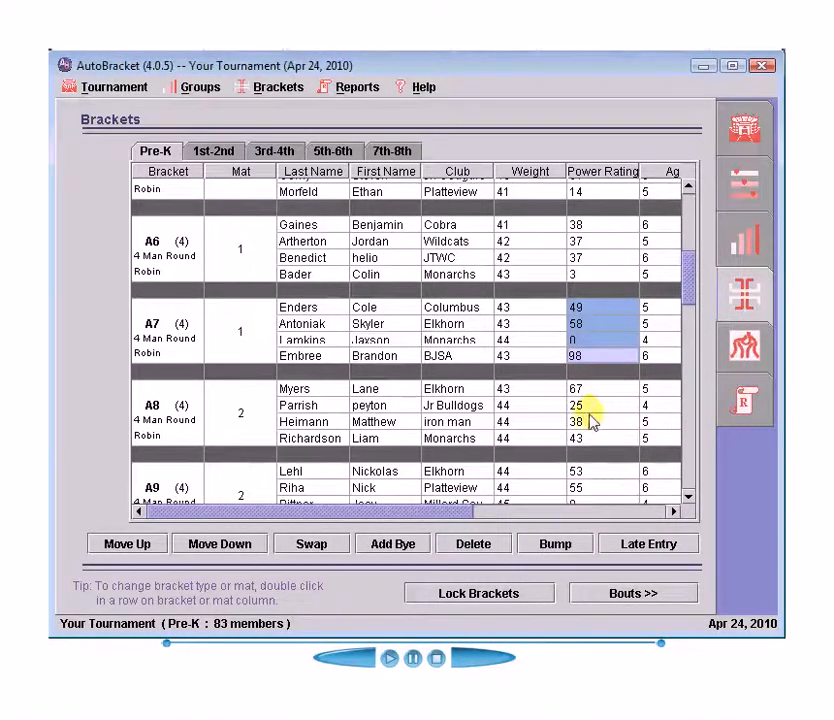
click(202, 545)
Try the Monarchs member of bracket A7 in A6, and return that member to the first position of A7
click(537, 341)
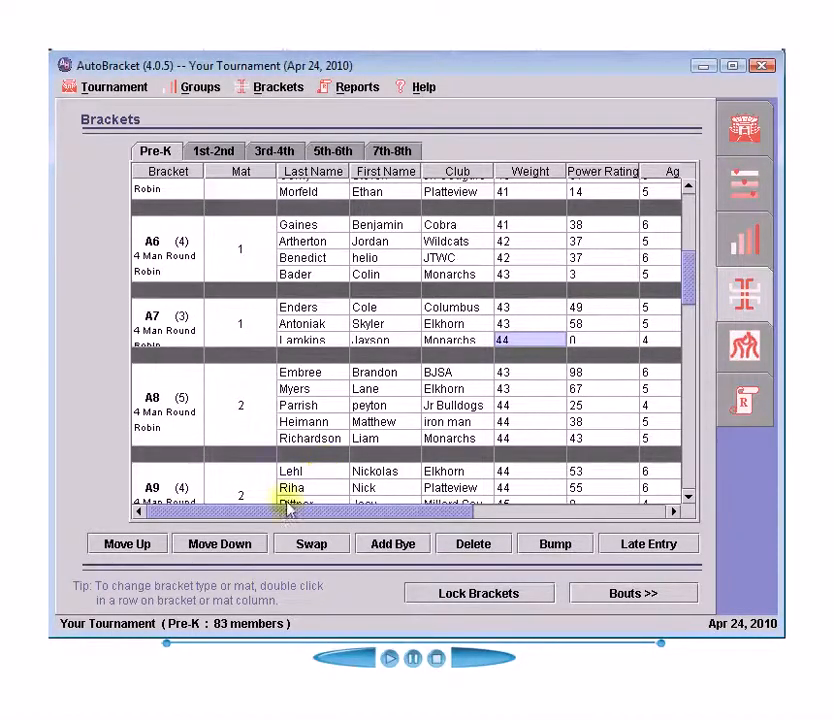
click(141, 551)
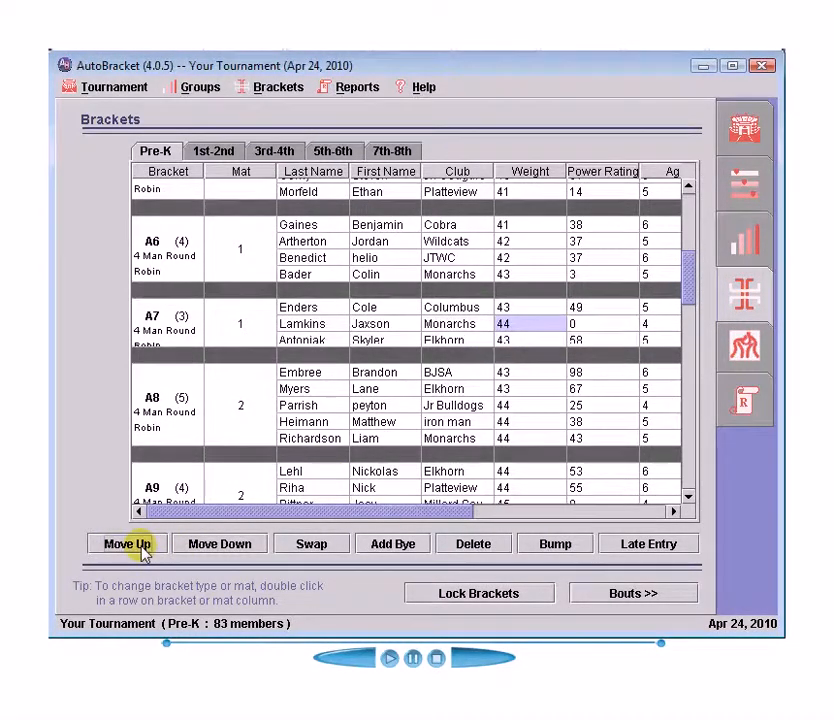
click(141, 551)
click(143, 551)
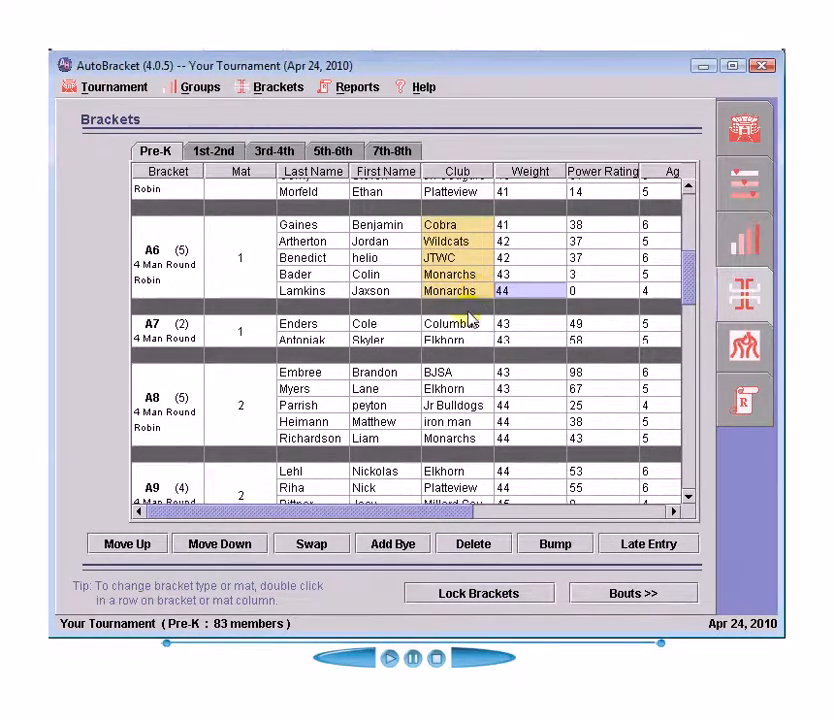
click(216, 550)
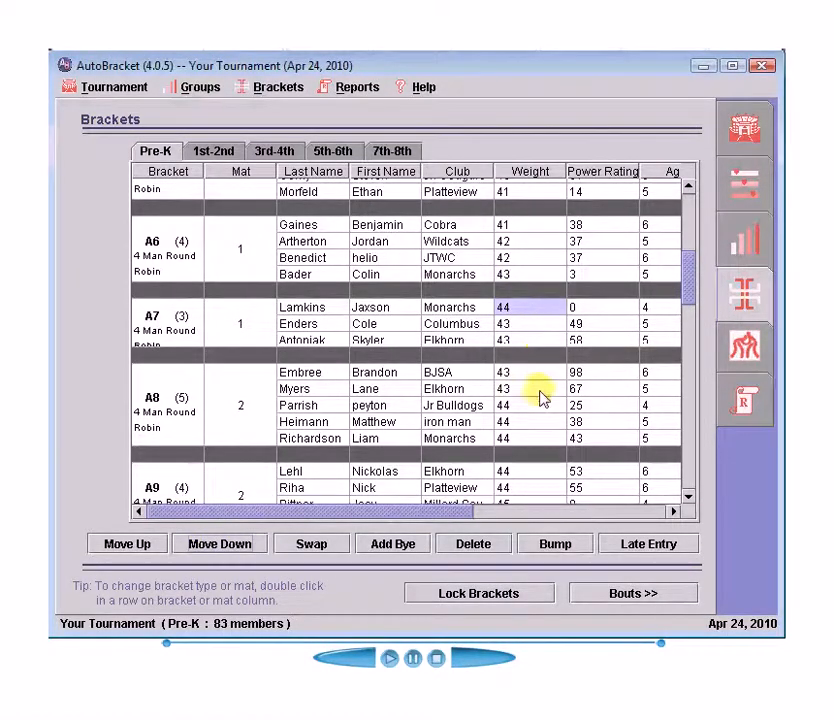
Move the Jr Bulldogs member of bracket A8 up into A7
click(452, 410)
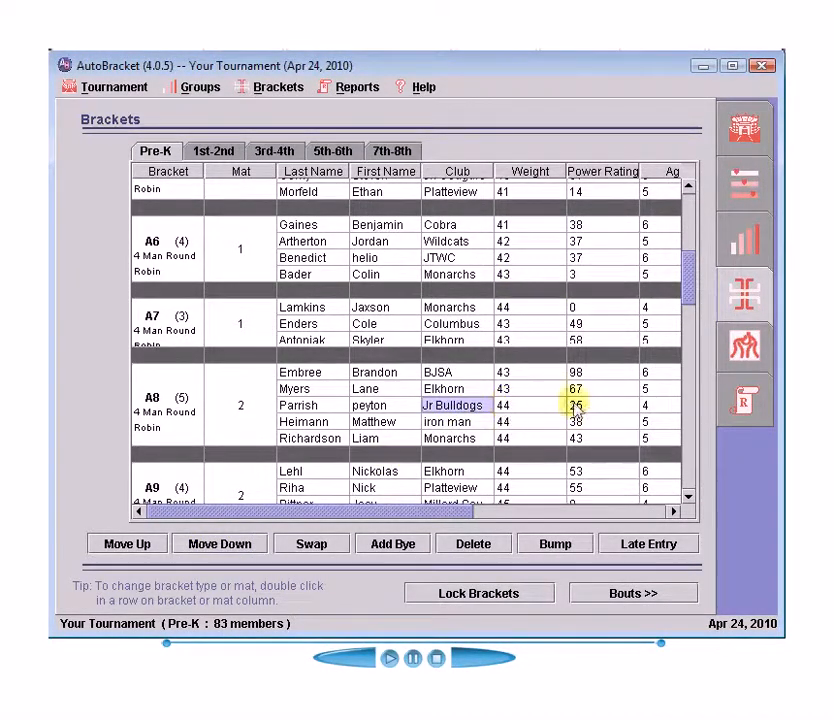
click(155, 550)
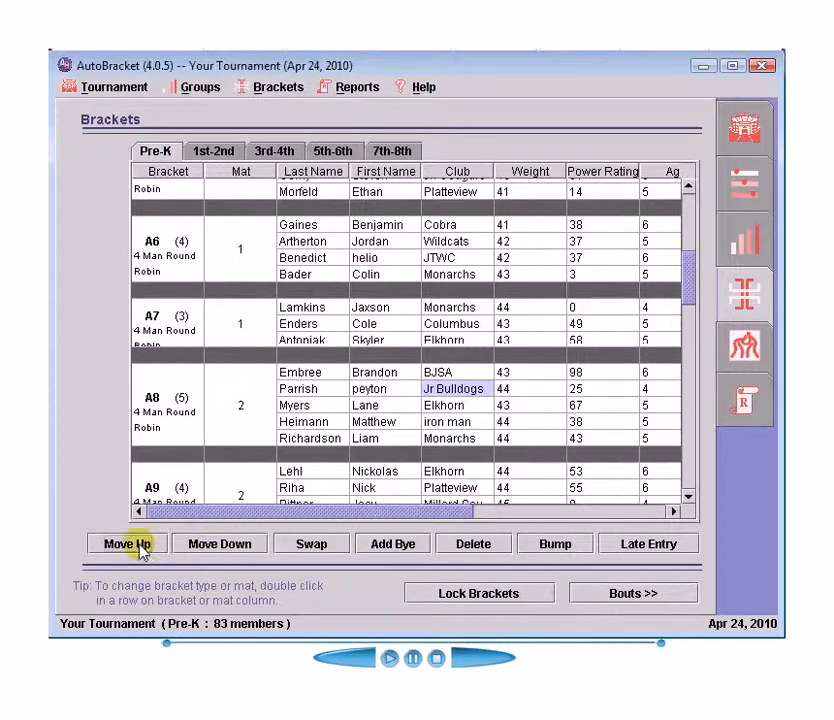
click(155, 550)
click(155, 550)
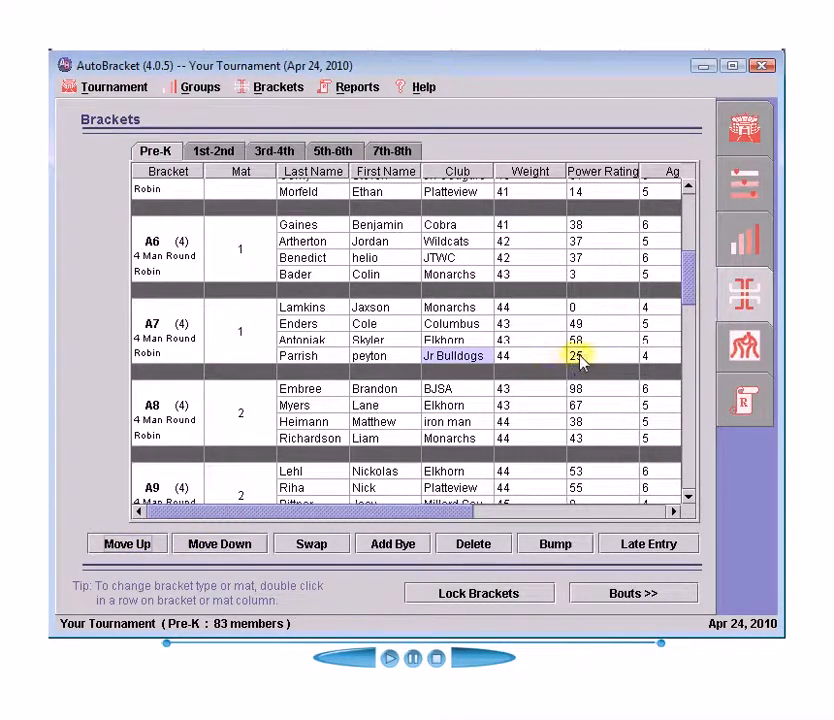
Try the Elkhorn member of bracket A11 in A10, and return that member to the first position of A11
scroll(576, 358, down, 5)
scroll(578, 359, down, 4)
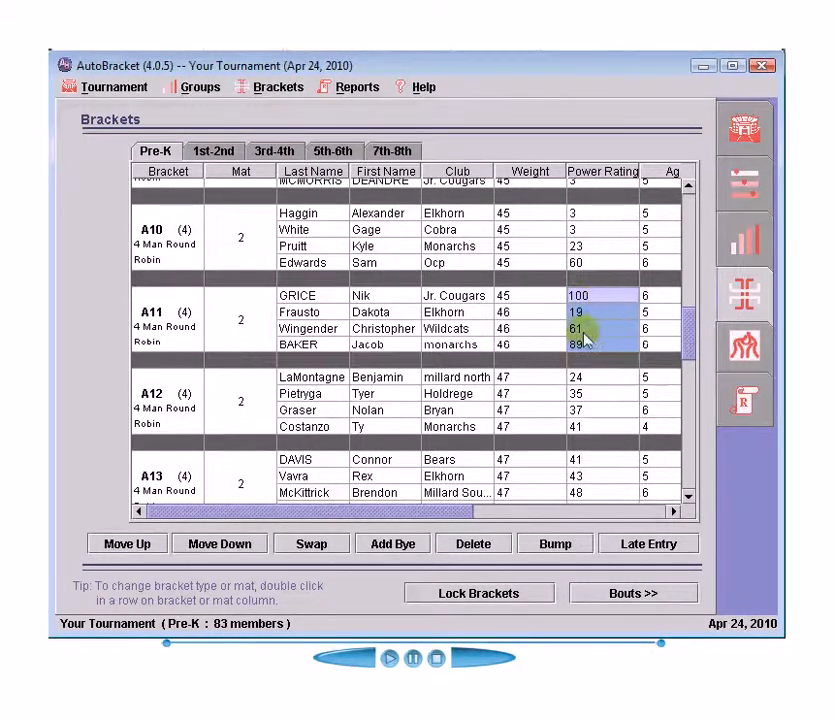
click(593, 314)
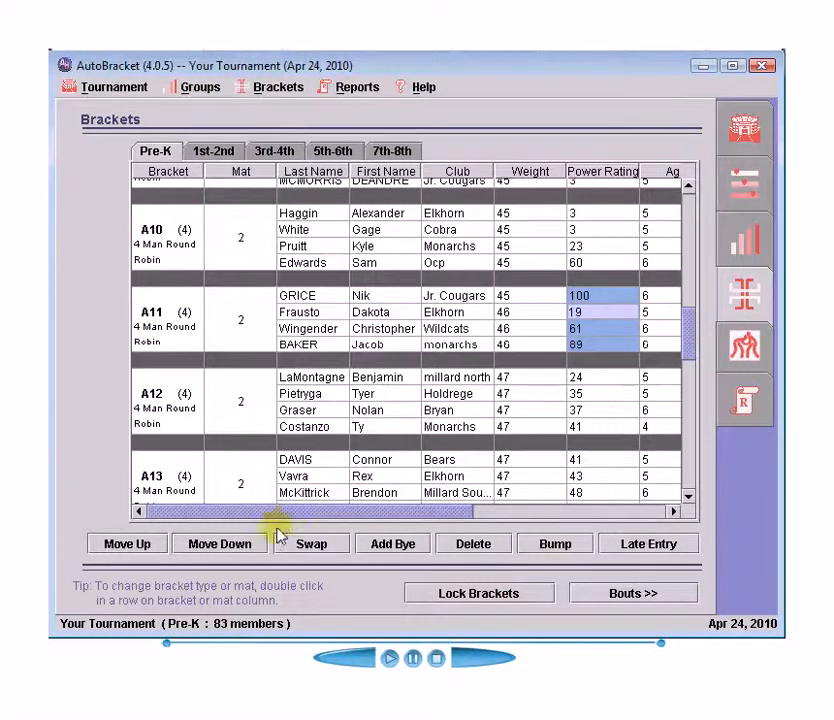
click(130, 545)
click(130, 545)
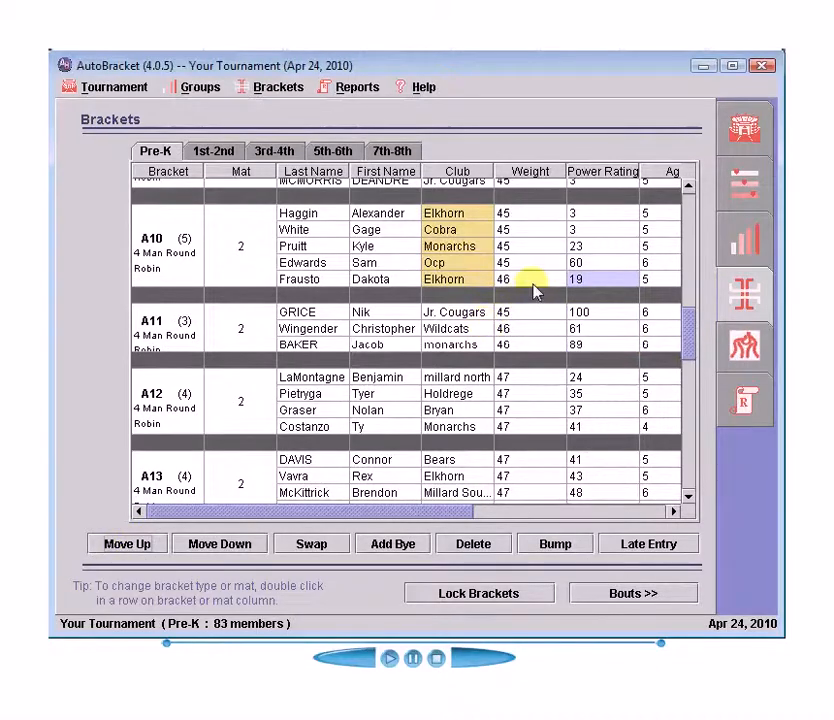
click(472, 281)
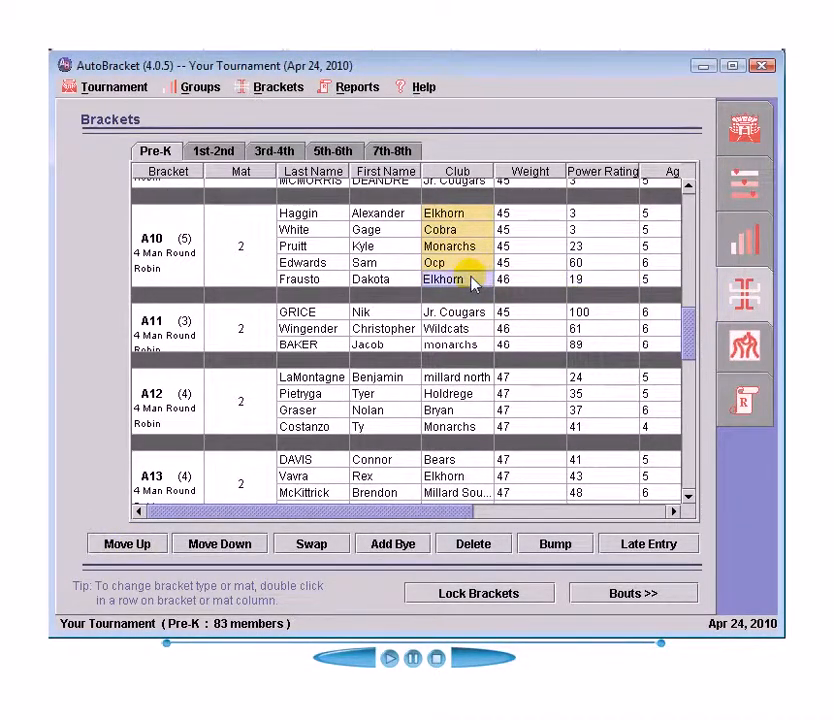
click(218, 544)
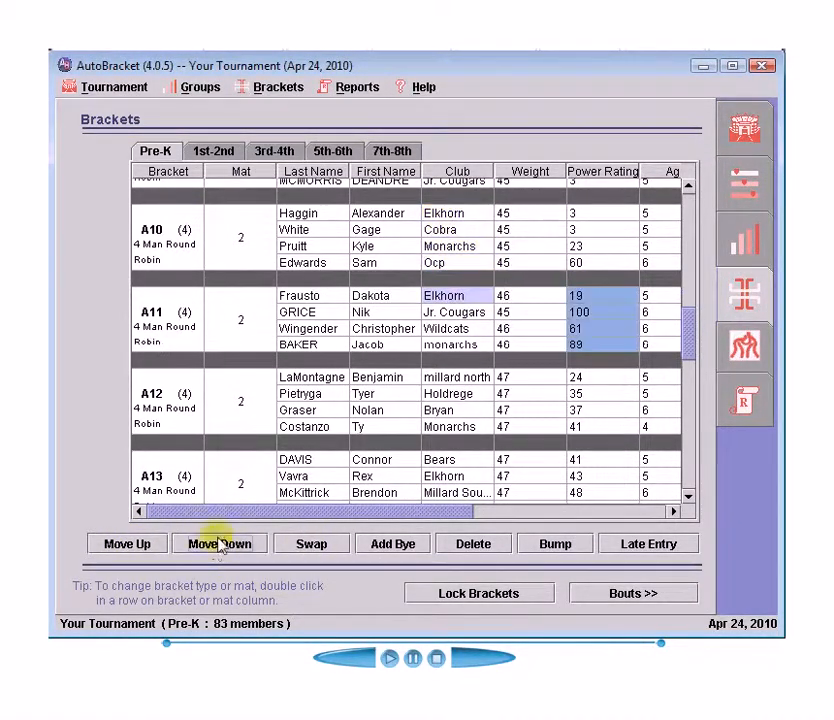
Move the Jr. Cougars member of bracket A11 down into A12 and the millard north member of A12 up into A11
click(589, 316)
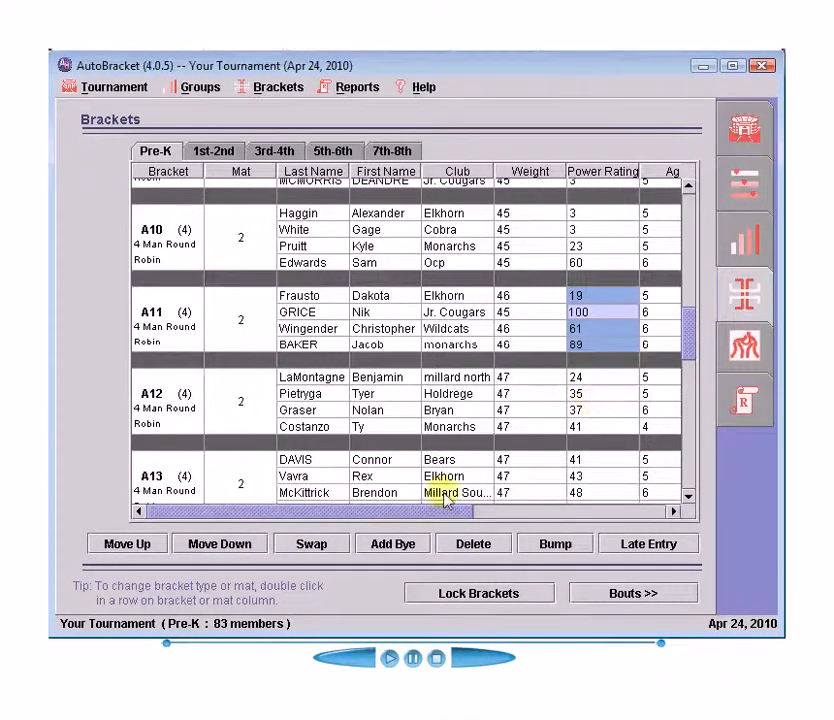
click(232, 549)
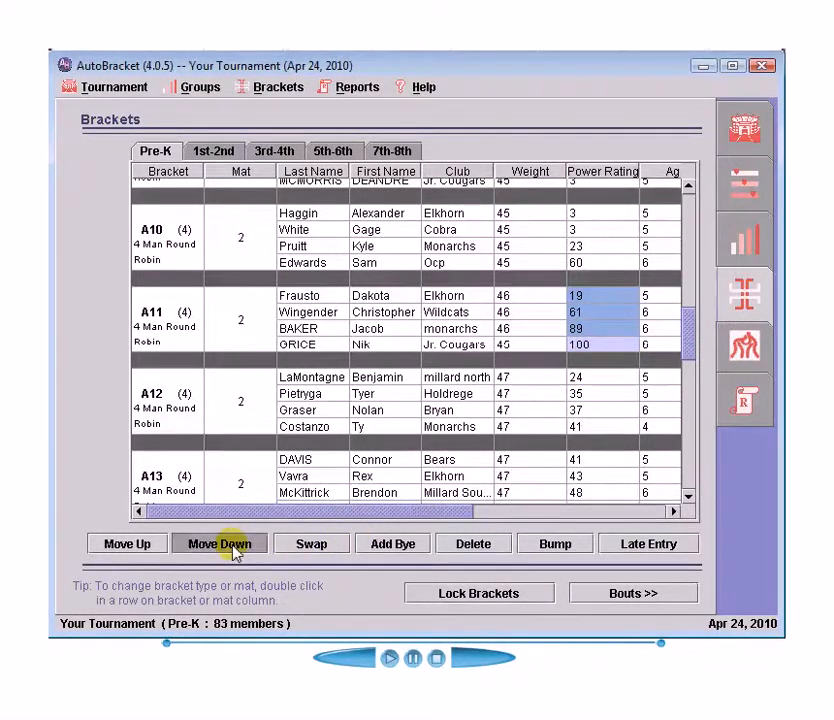
click(232, 549)
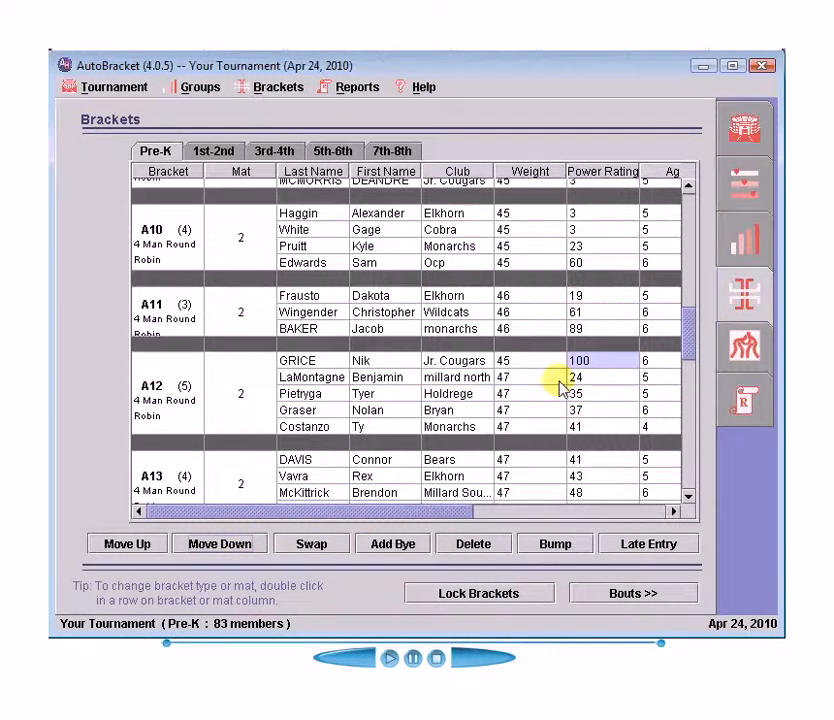
click(450, 378)
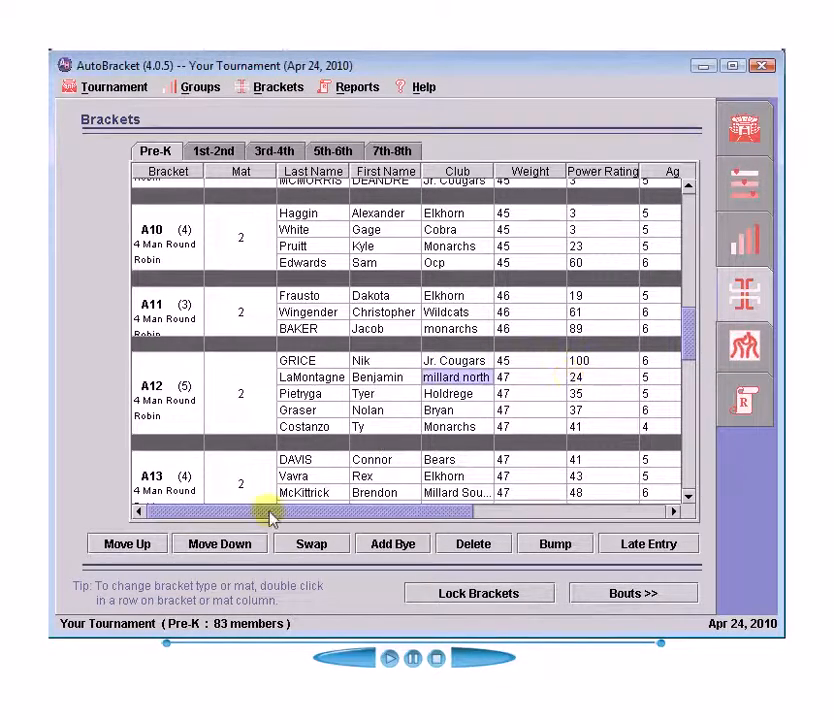
click(155, 550)
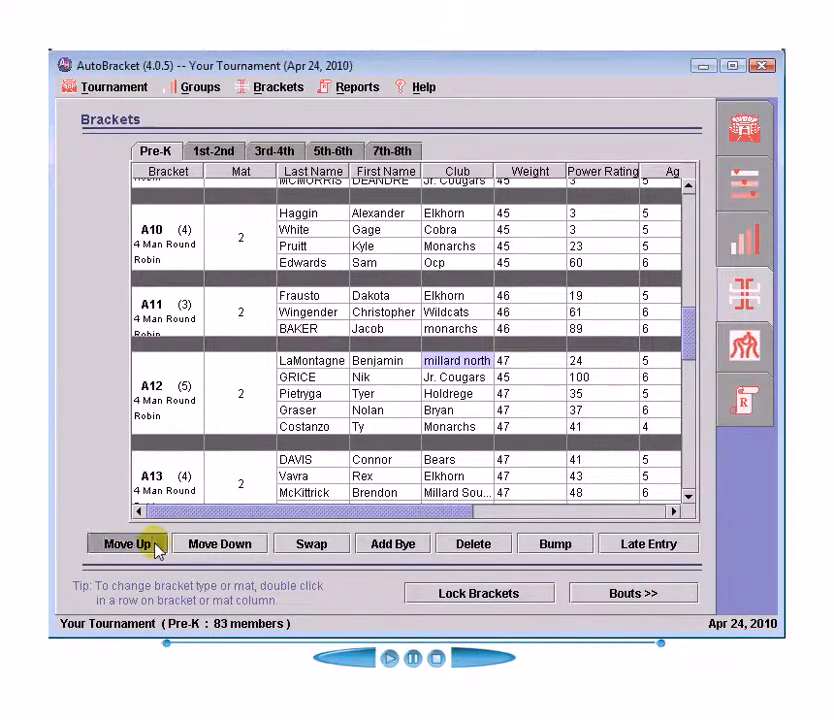
click(155, 550)
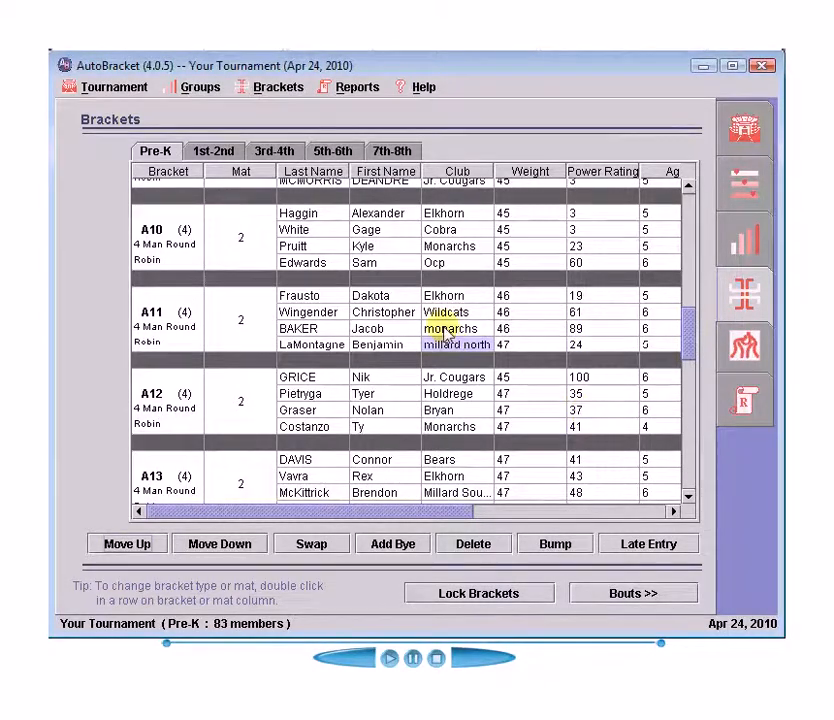
Check the remaining Pre-K brackets from A12 through A22 for highlighted weight, club or power rating conflicts
scroll(448, 340, down, 6)
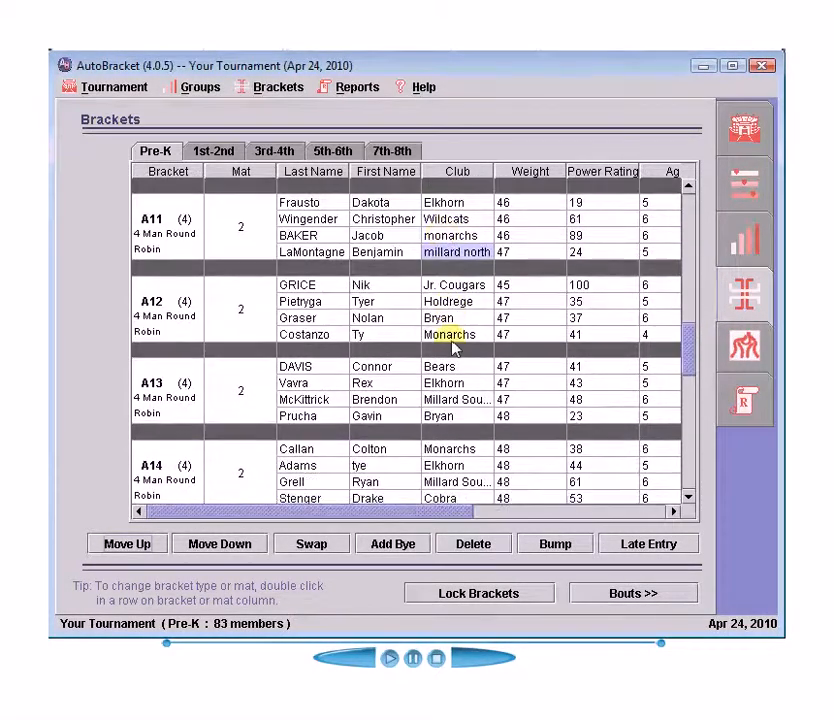
scroll(452, 345, down, 9)
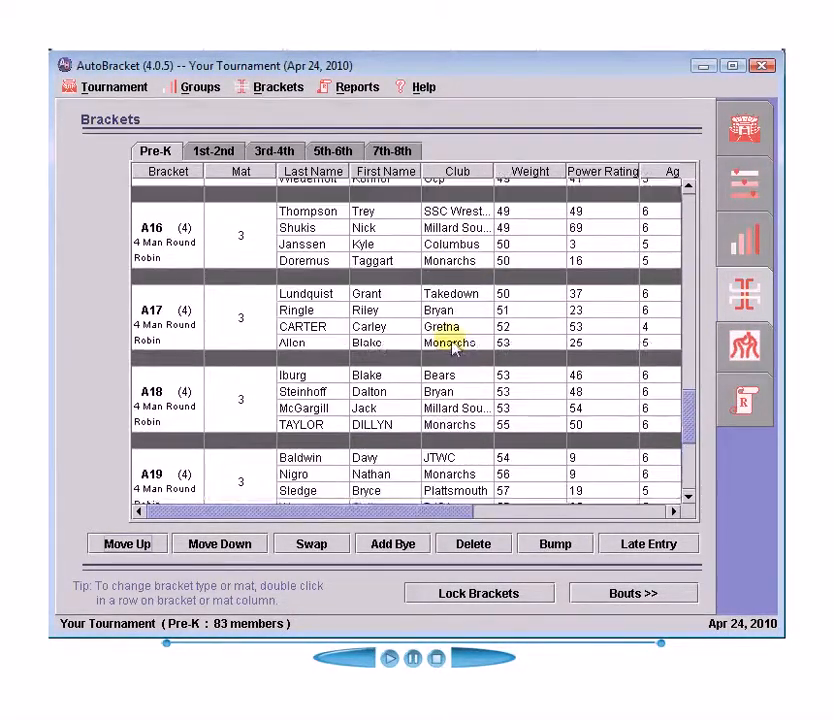
scroll(452, 345, down, 1)
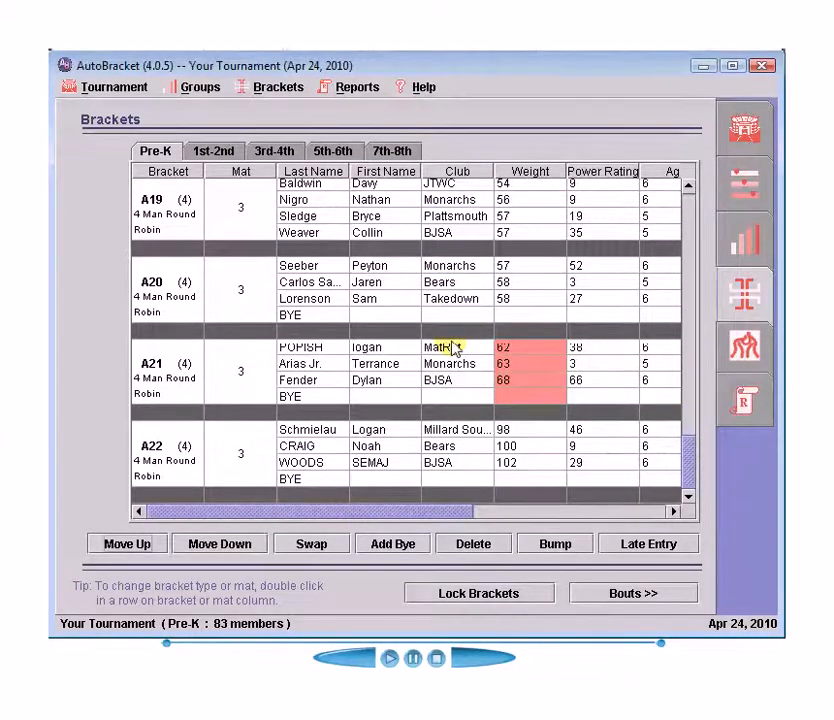
scroll(452, 345, up, 4)
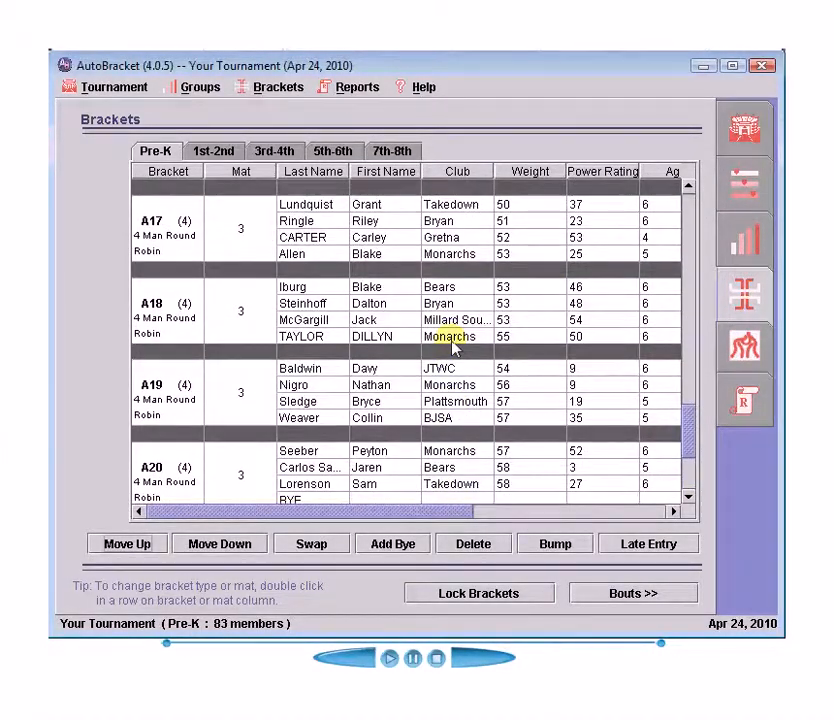
scroll(452, 340, down, 3)
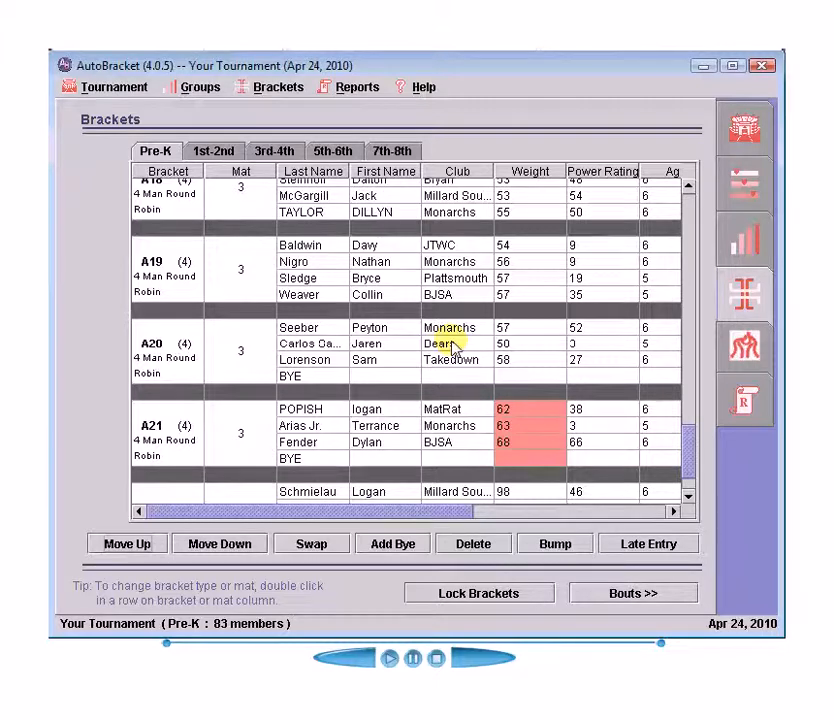